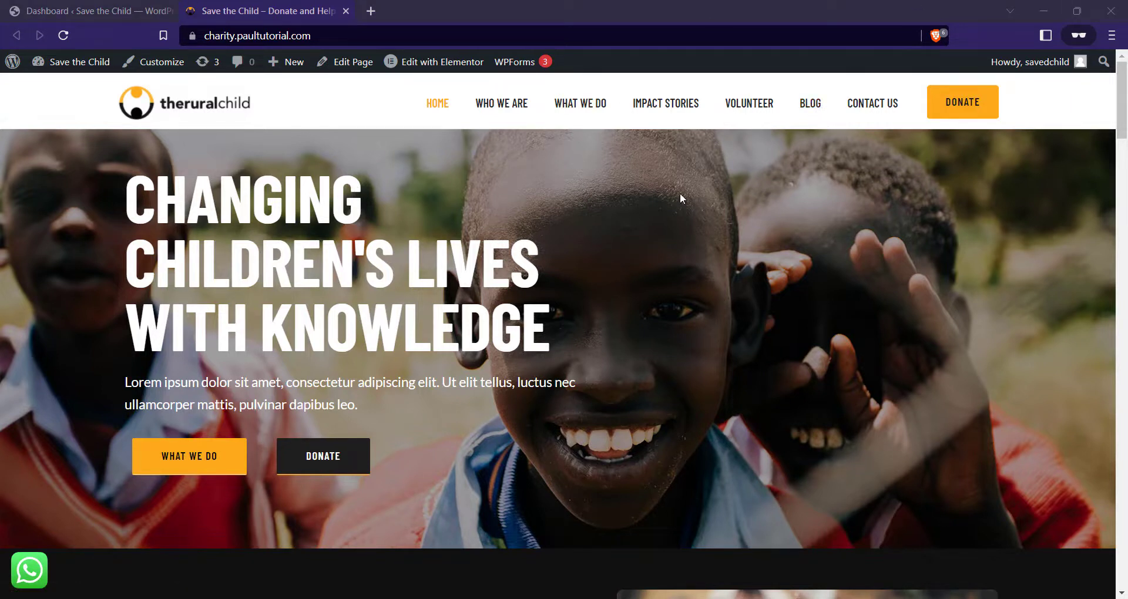
Step: Open the blog post "12 Healthcare Tips for Kids in Rural Areas" and examine its content from title to comment form
left_click(808, 105)
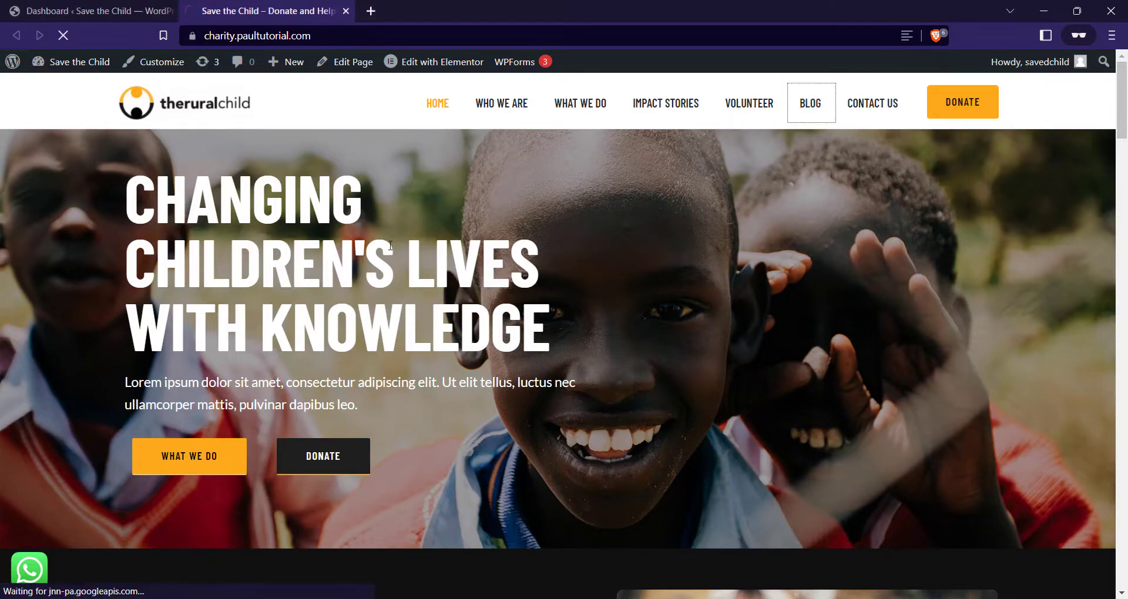
scroll(173, 156, "down", 5)
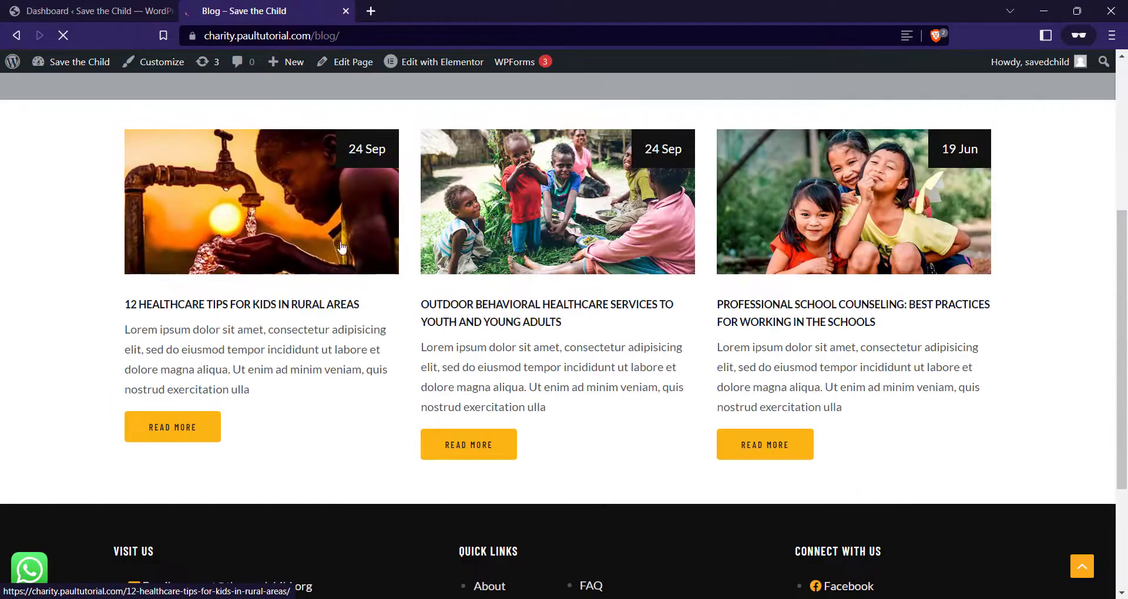
left_click(272, 305)
scroll(470, 276, "down", 15)
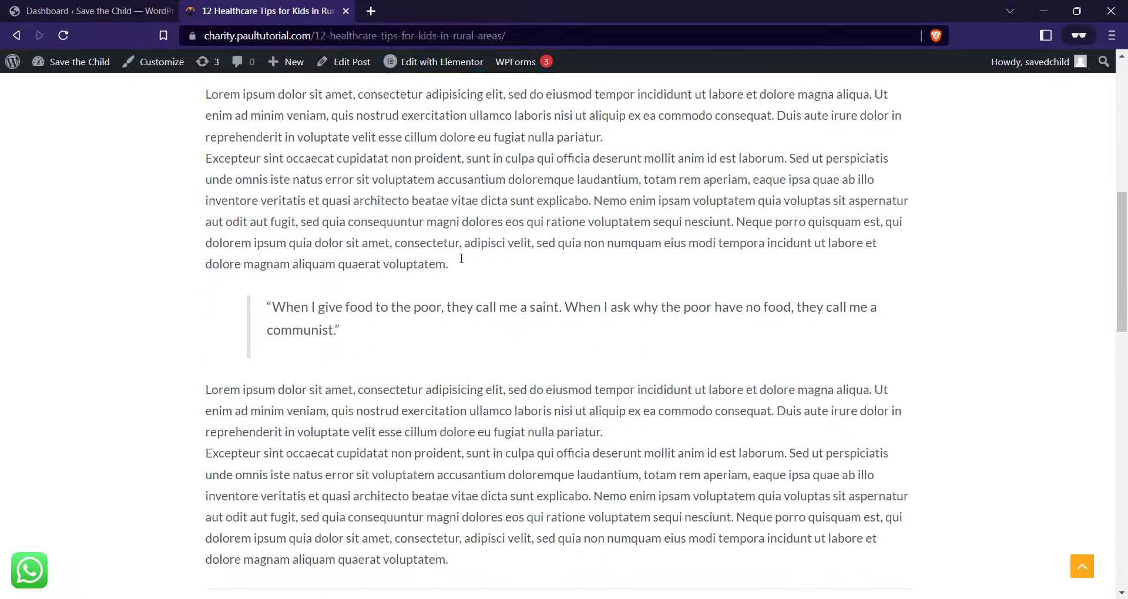
scroll(453, 282, "up", 15)
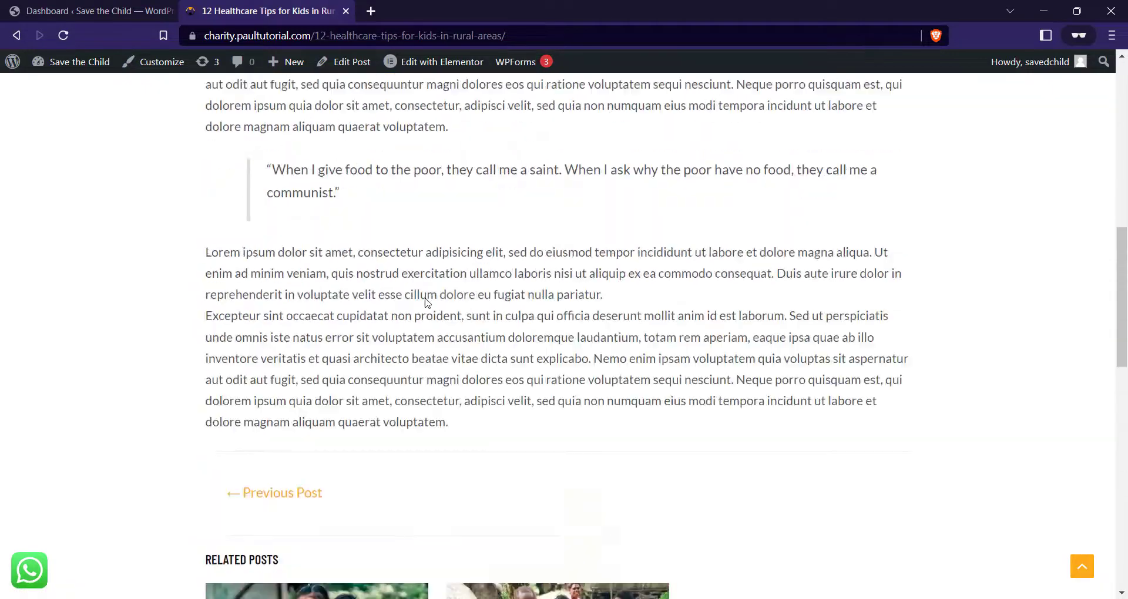
scroll(411, 256, "down", 15)
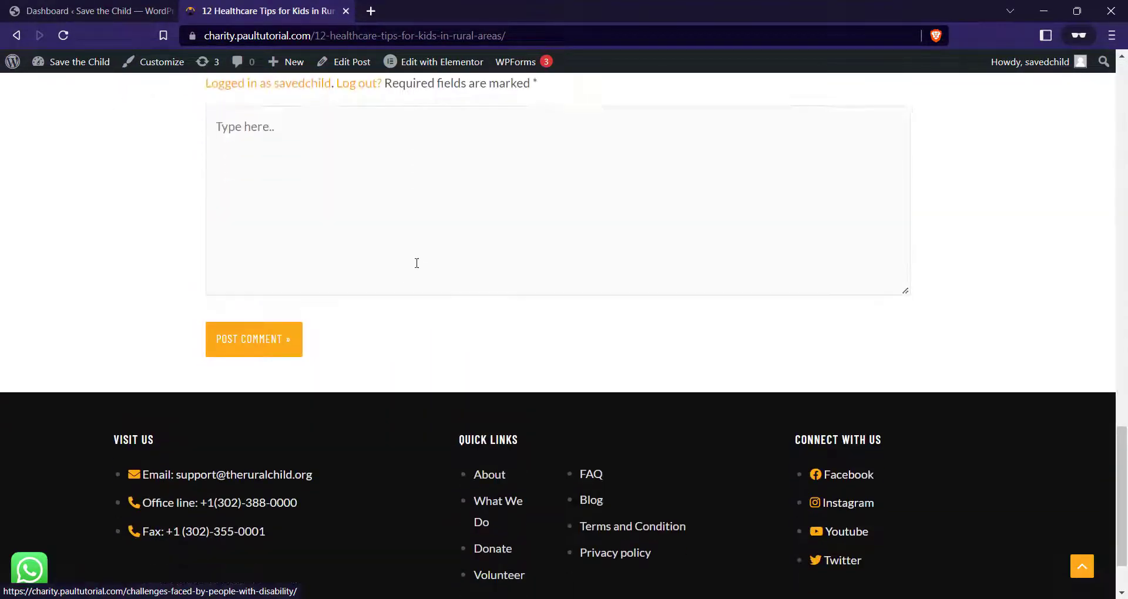
scroll(516, 287, "up", 2)
scroll(516, 287, "up", 15)
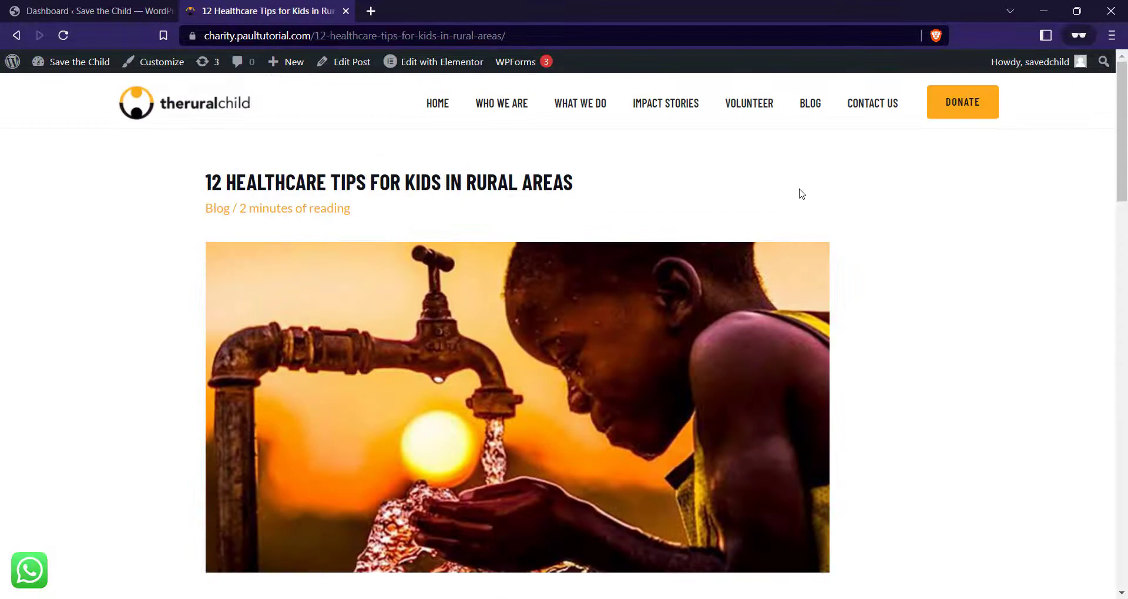
scroll(568, 228, "down", 5)
scroll(568, 228, "down", 8)
scroll(574, 227, "up", 7)
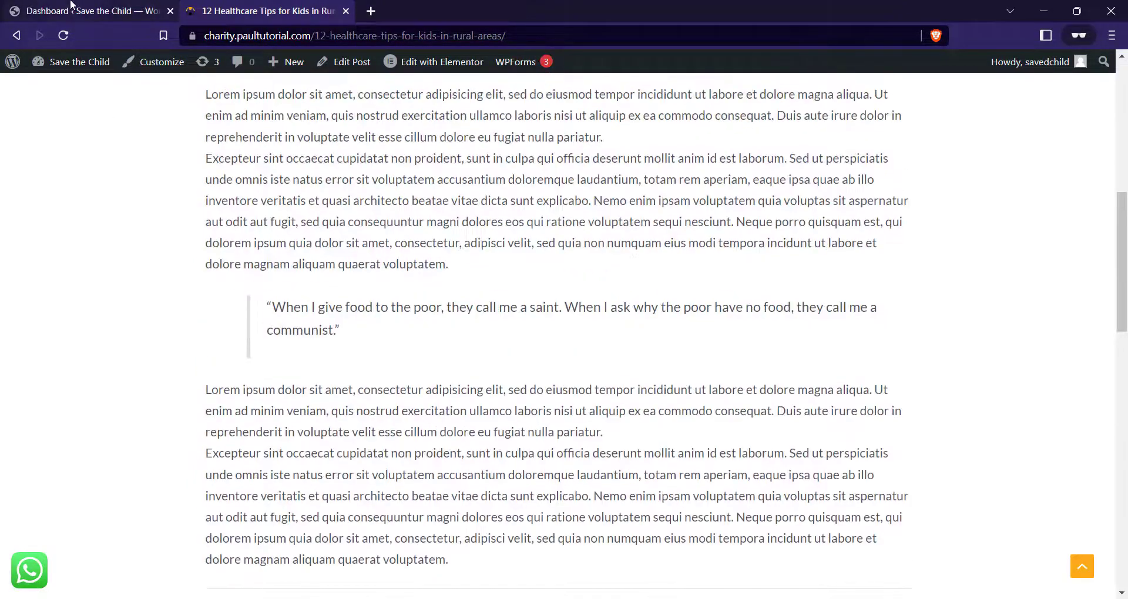
Step: Switch to the WordPress dashboard and search the directory of new plugins for "sassy social"
left_click(94, 11)
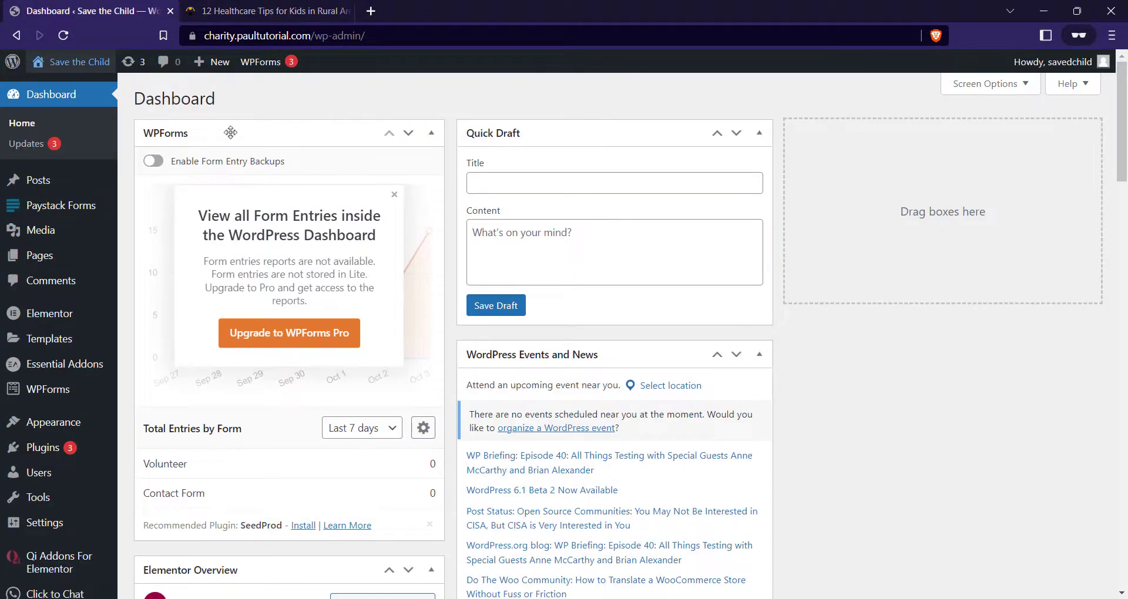
scroll(183, 160, "down", 3)
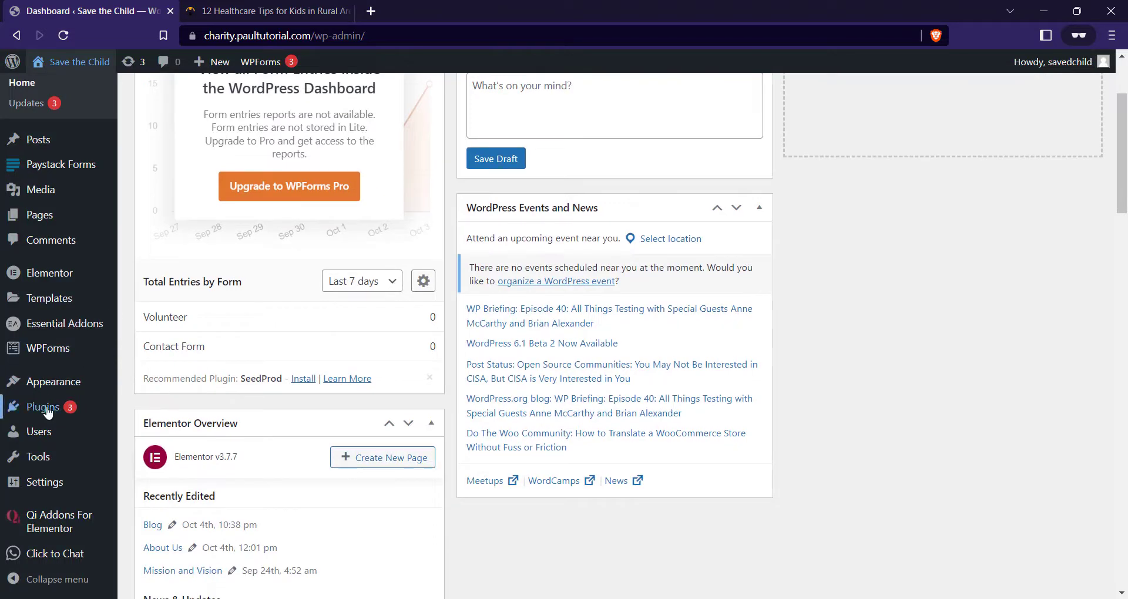
mouse_move(102, 425)
left_click(151, 430)
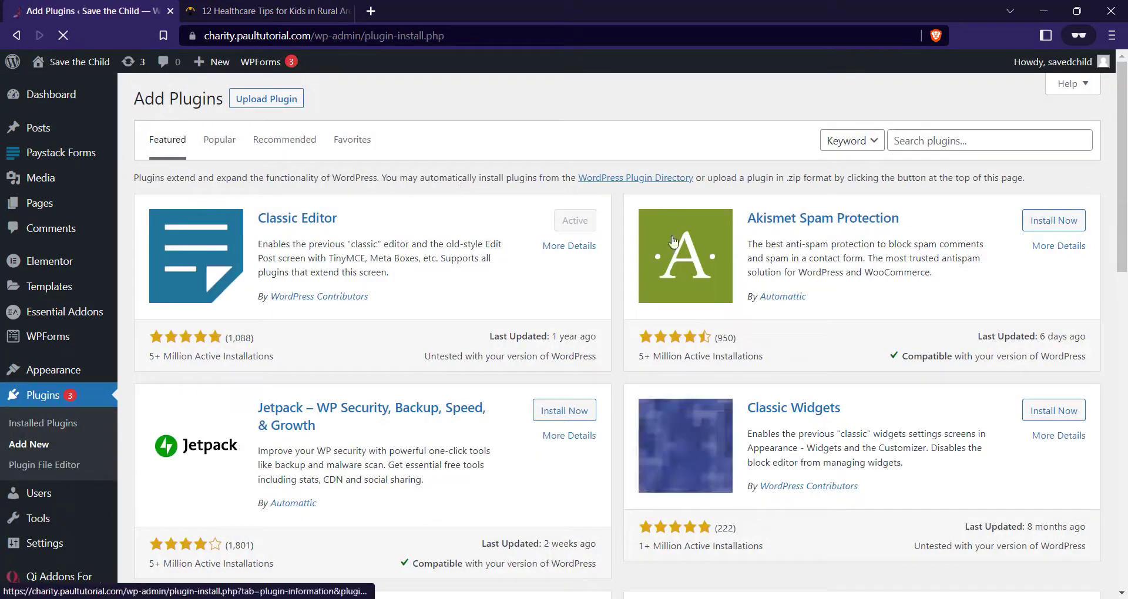
left_click(896, 142)
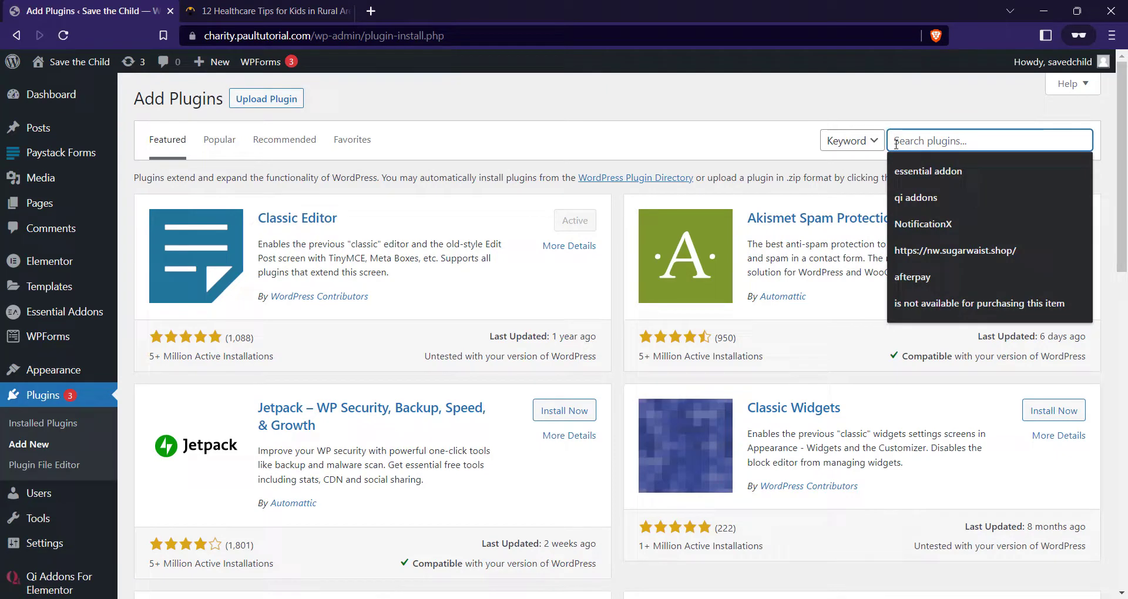
type("sassy social")
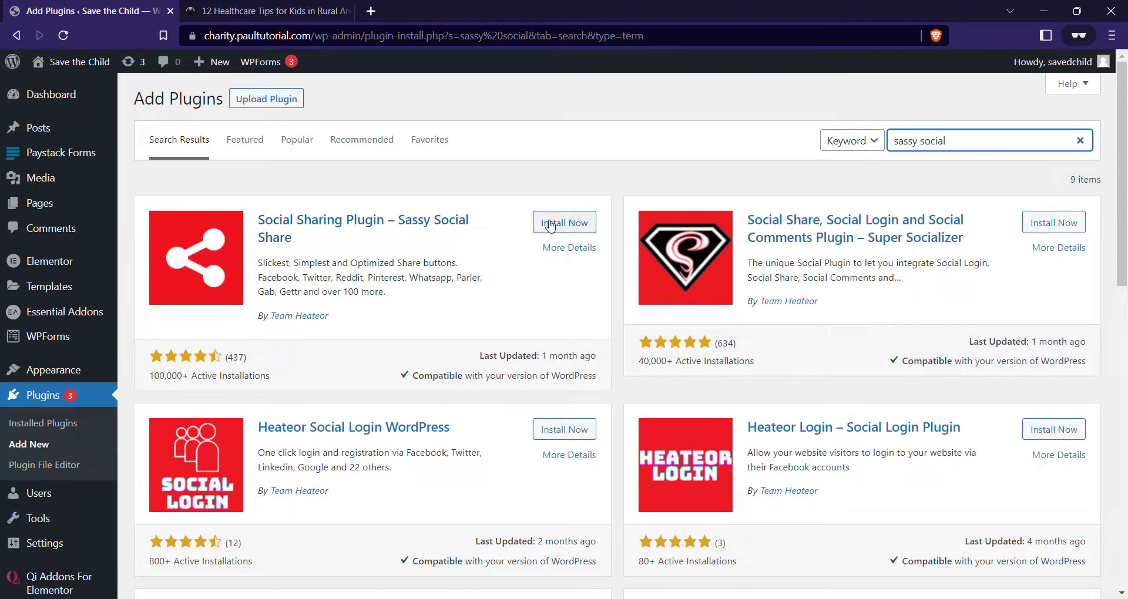
Step: Install and activate the Sassy Social Share plugin, and open its settings page
left_click(573, 223)
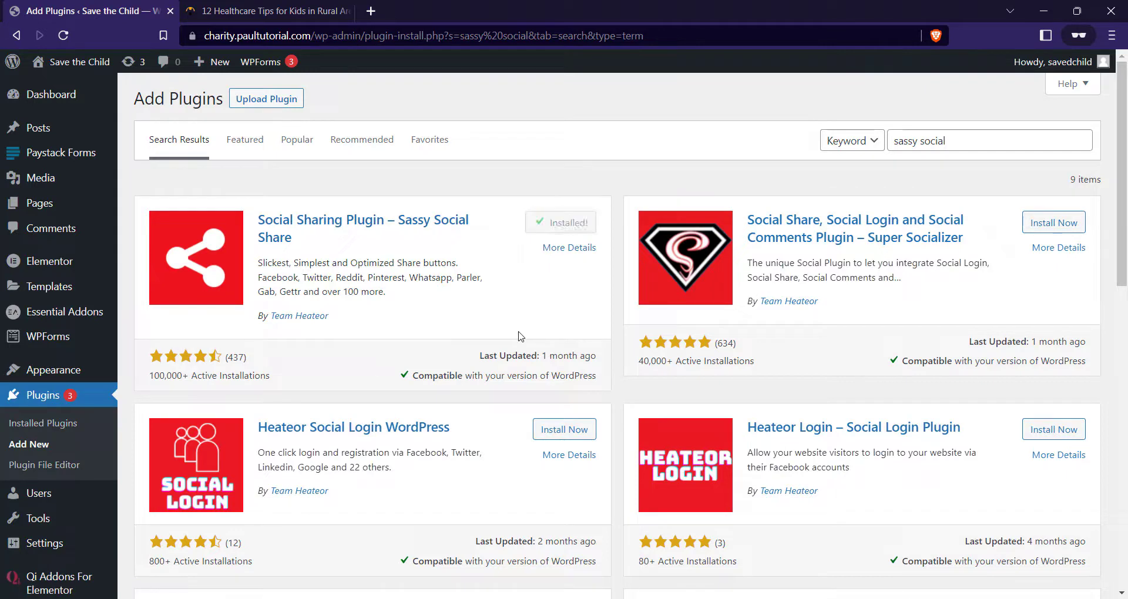
left_click(579, 229)
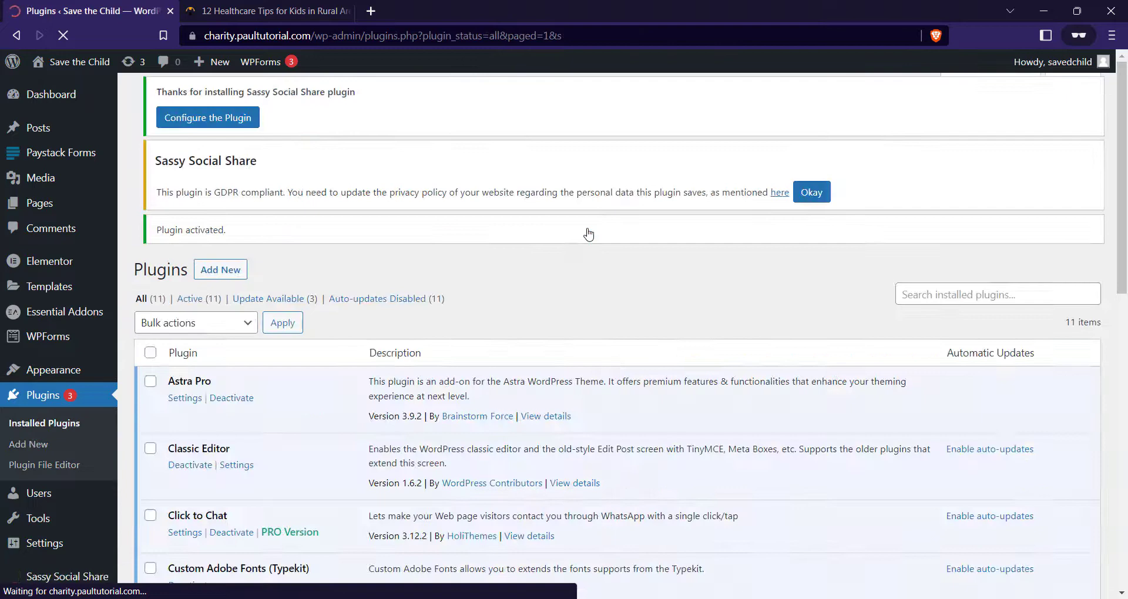
scroll(413, 285, "down", 8)
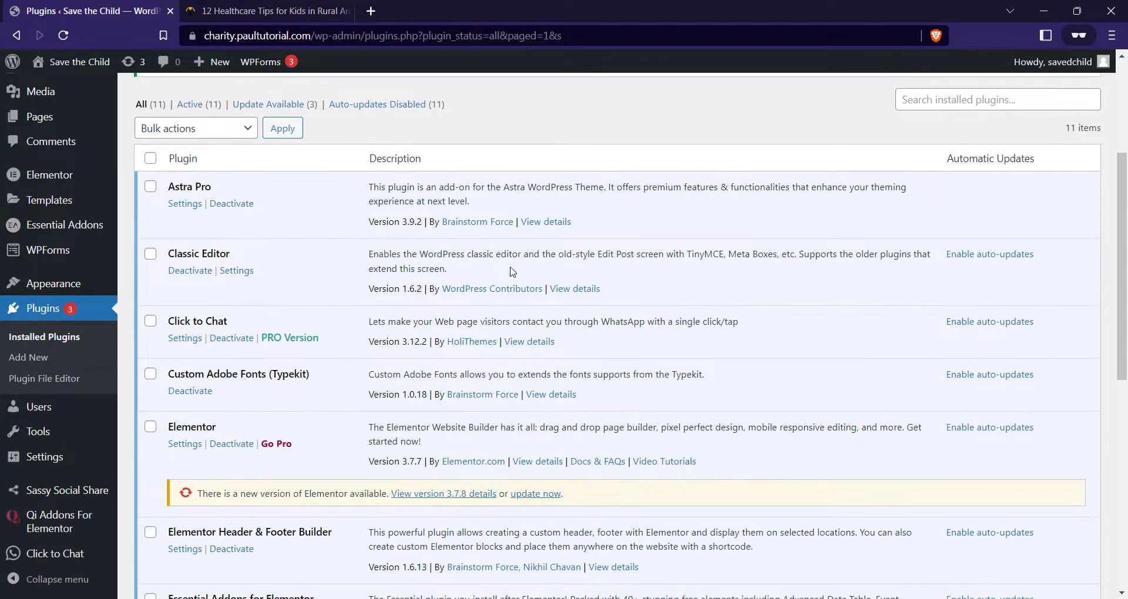
scroll(510, 272, "down", 4)
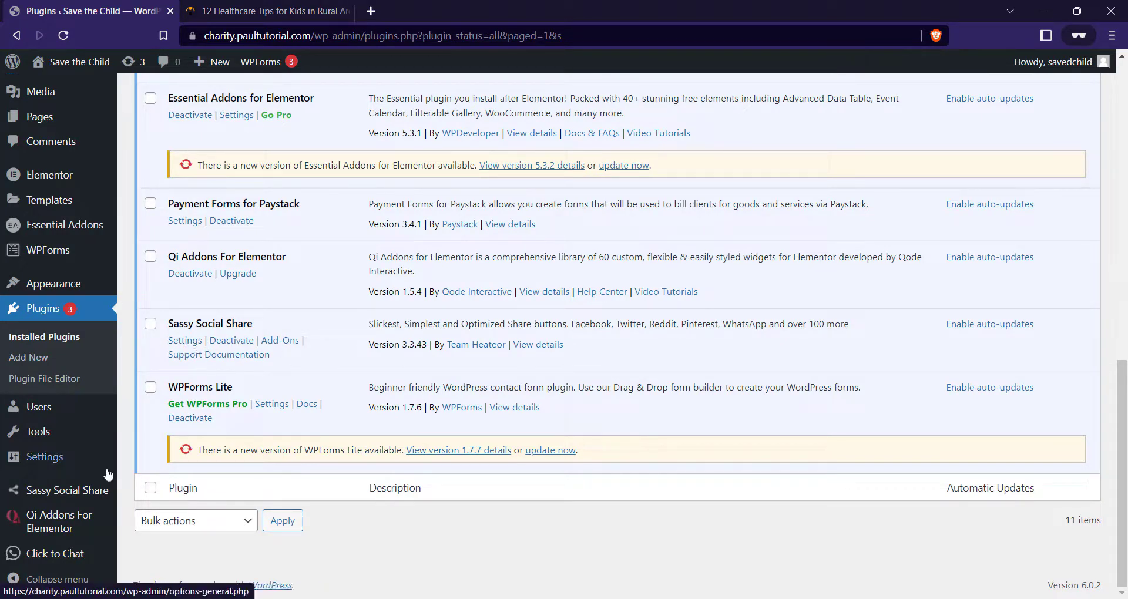
mouse_move(88, 494)
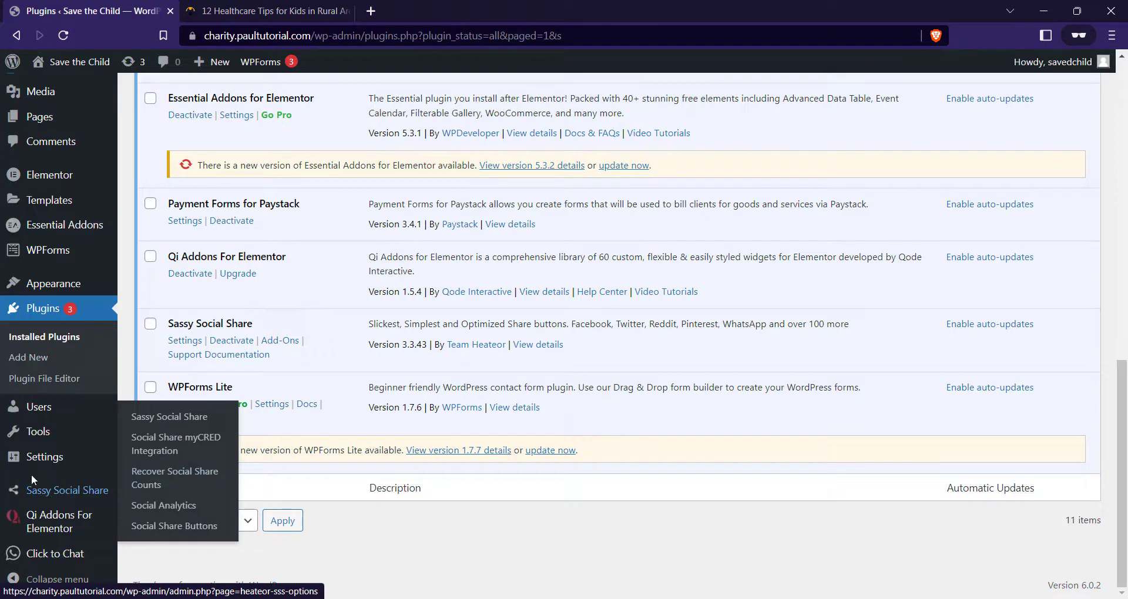
left_click(81, 492)
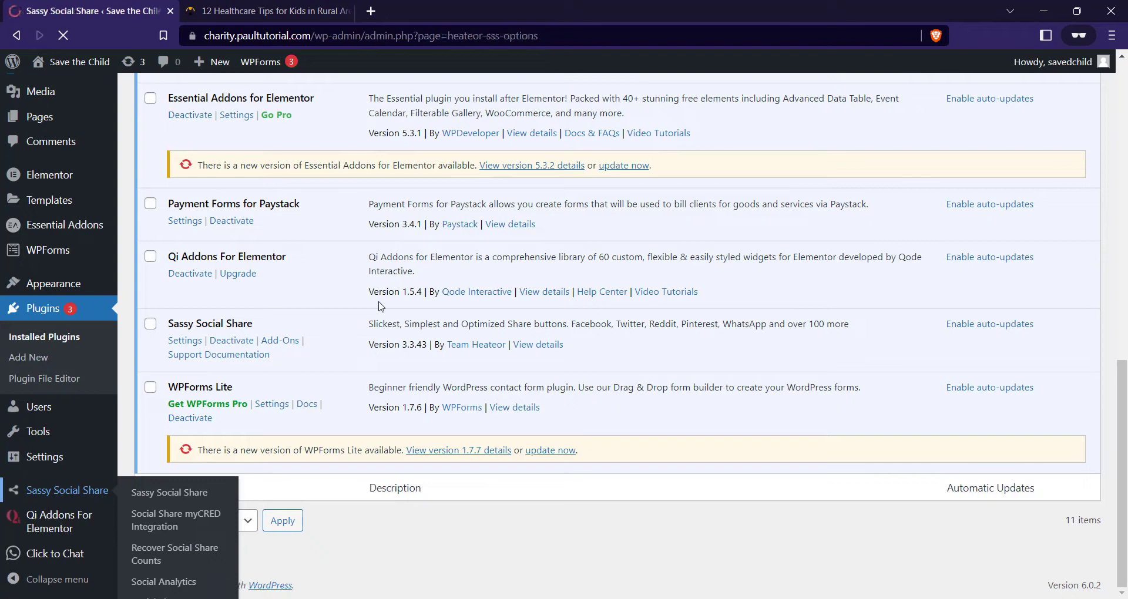
Step: Set the icon shape of the standard interface theme to Rectangle
scroll(358, 238, "down", 1)
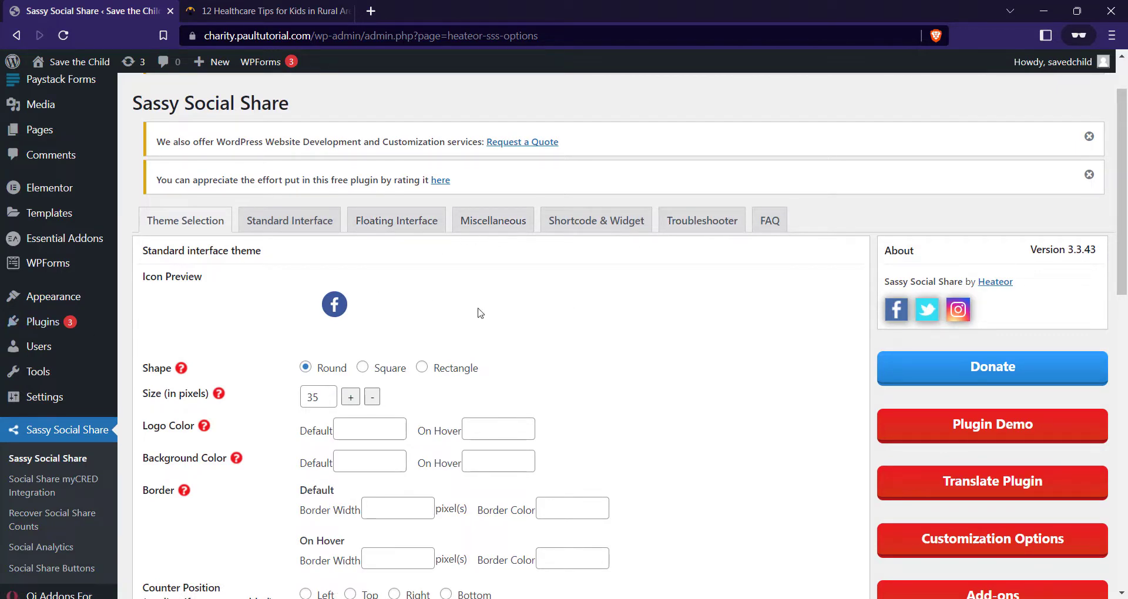
scroll(403, 296, "down", 3)
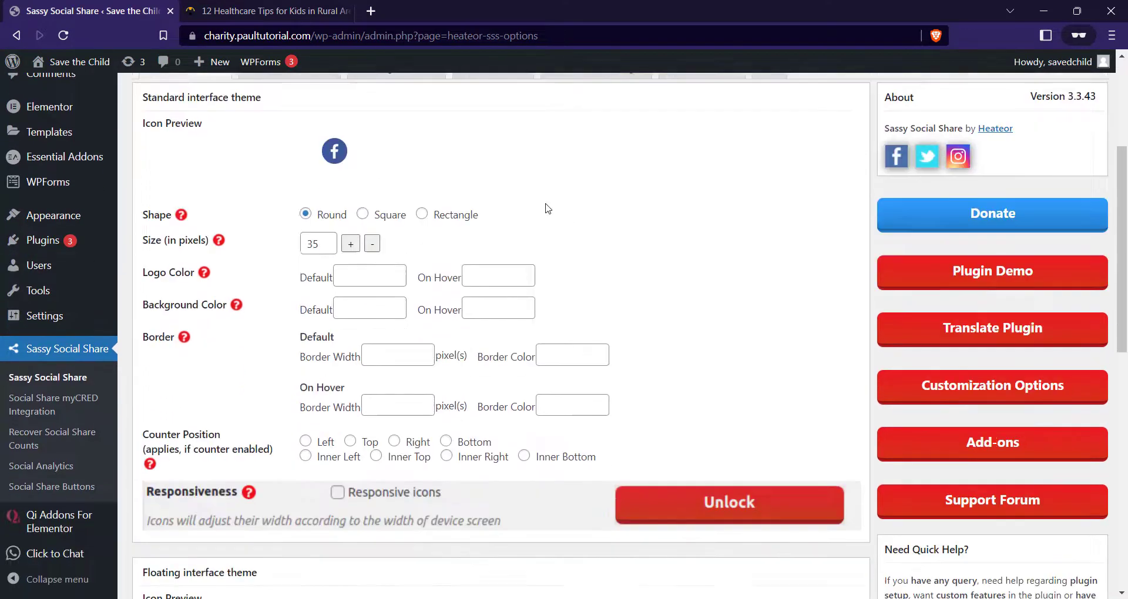
scroll(569, 211, "up", 2)
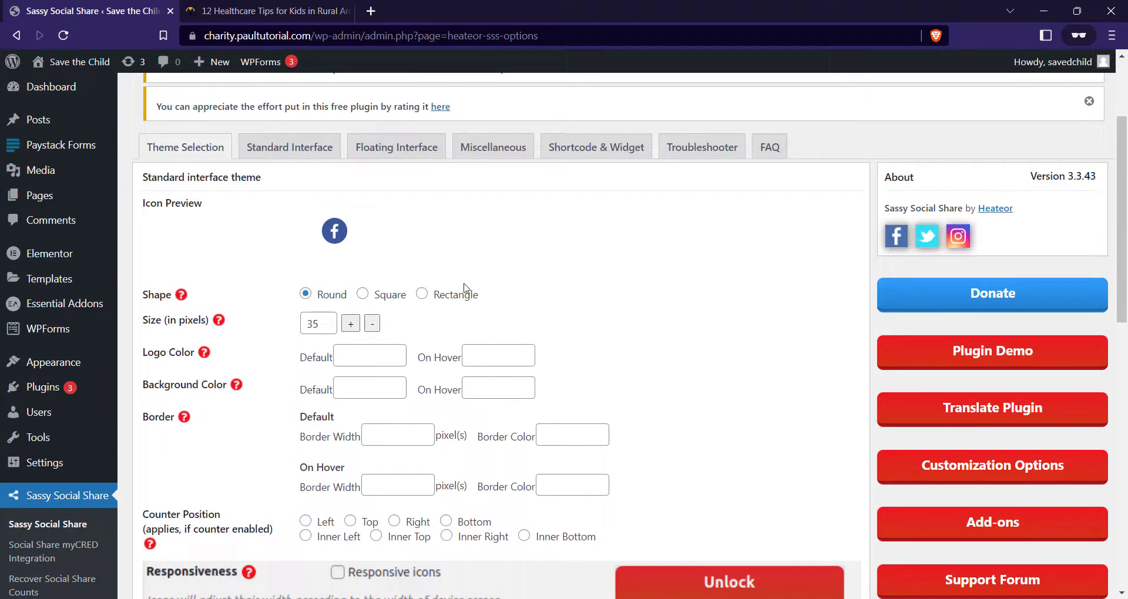
left_click(422, 294)
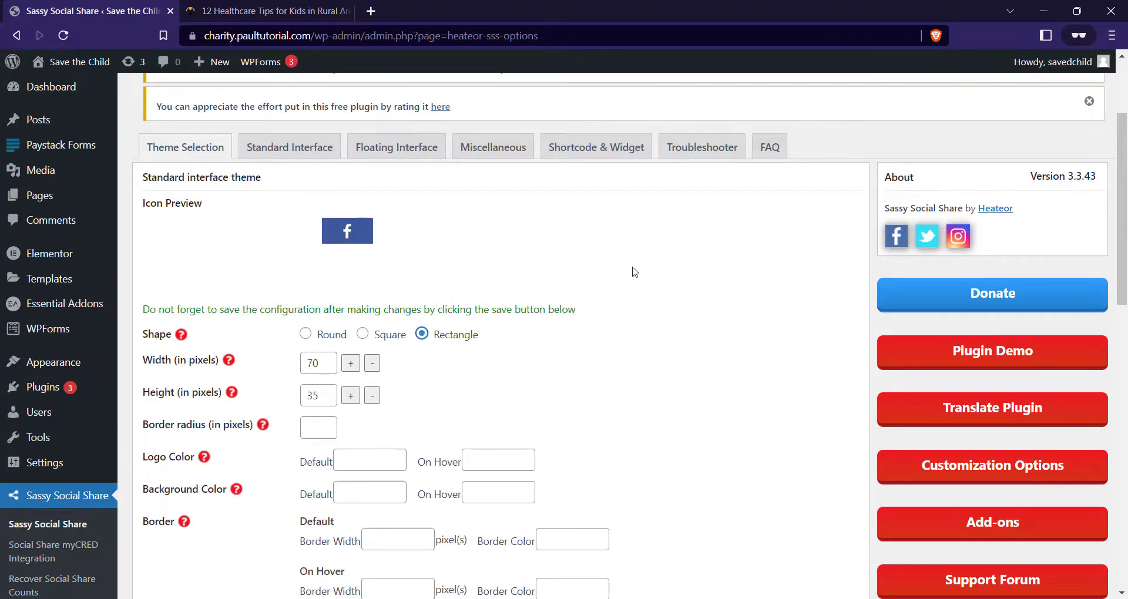
scroll(435, 276, "down", 2)
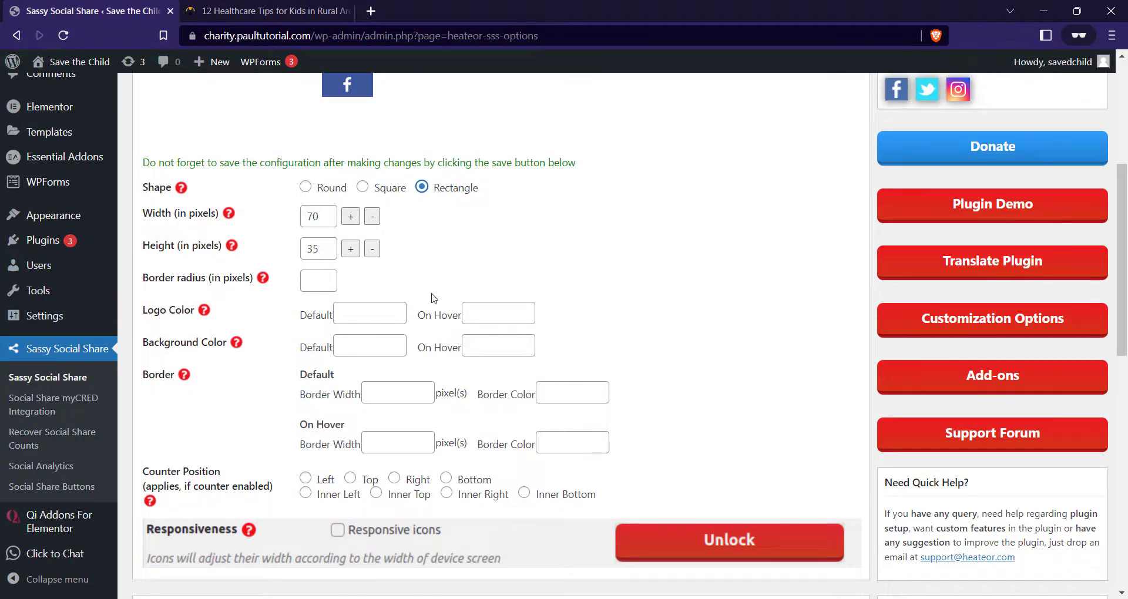
scroll(443, 292, "down", 1)
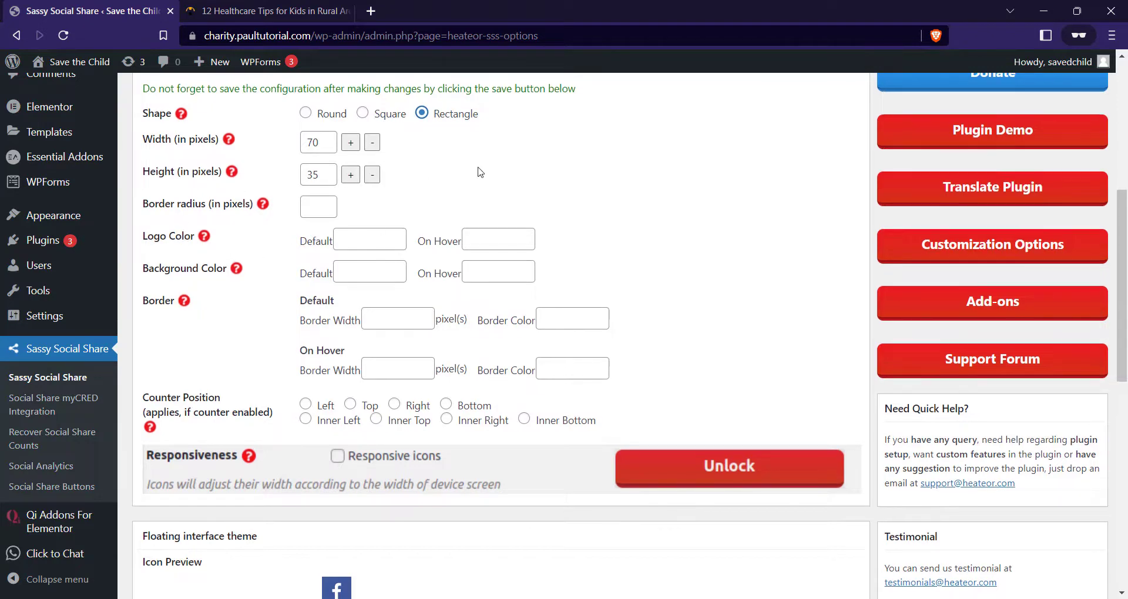
Step: Set the border radius of the floating interface theme's square icons to 8 pixels
scroll(478, 169, "down", 6)
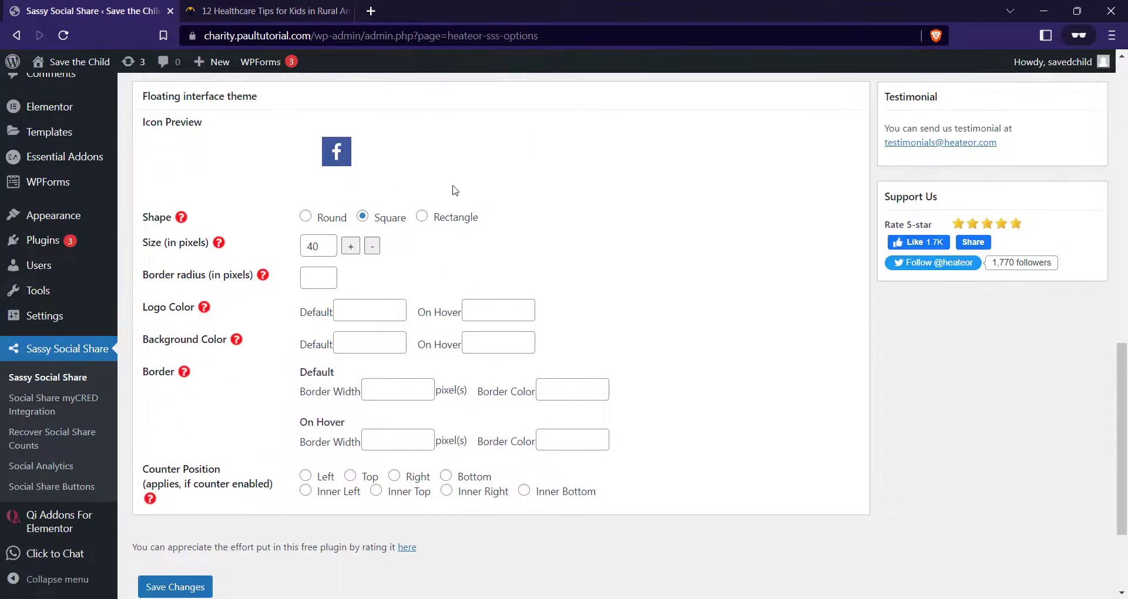
scroll(481, 201, "up", 2)
key("ctrl+Tab")
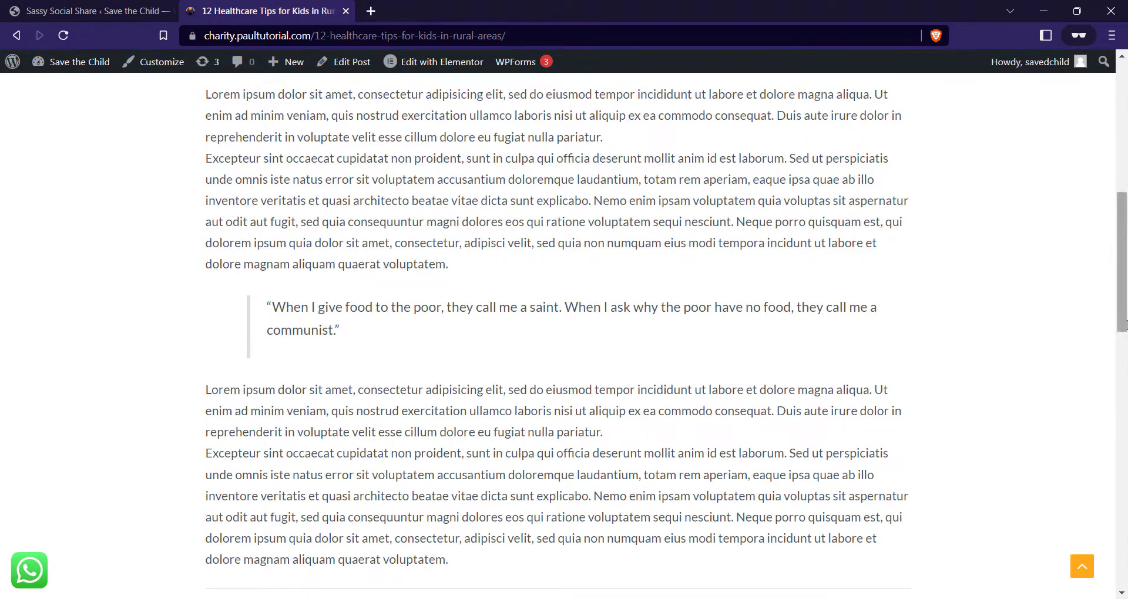
left_click(169, 18)
scroll(335, 267, "down", 3)
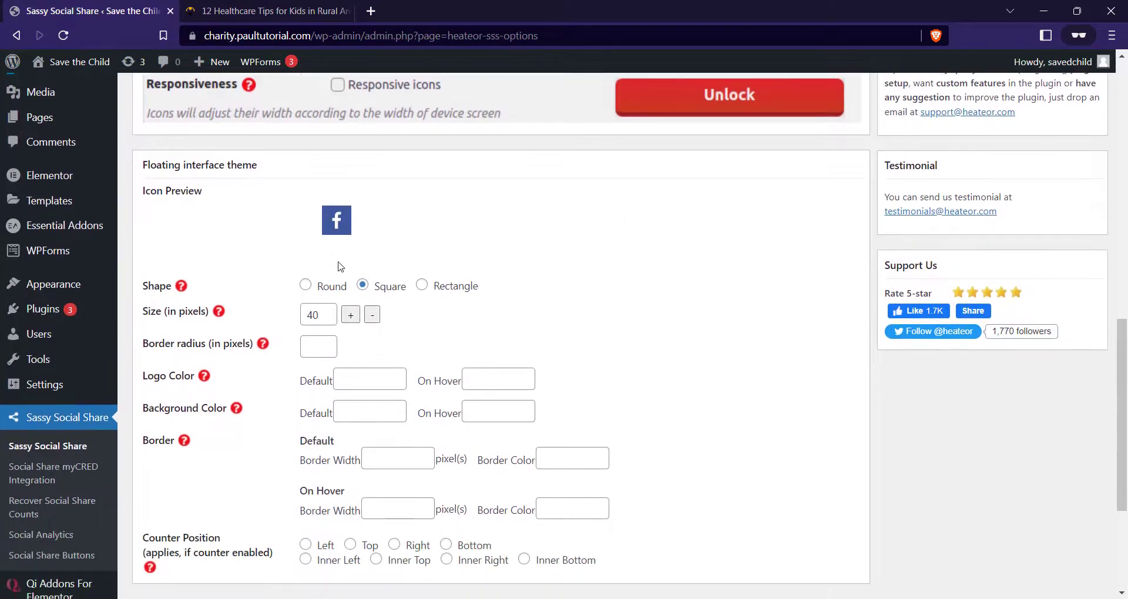
scroll(352, 216, "down", 2)
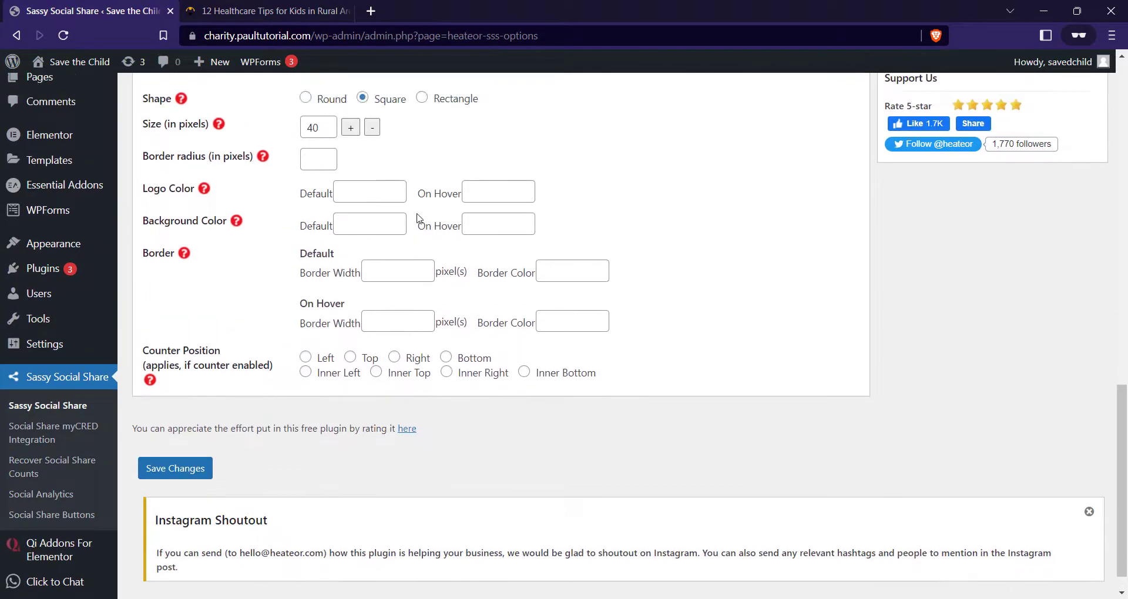
scroll(391, 216, "up", 2)
scroll(664, 212, "down", 1)
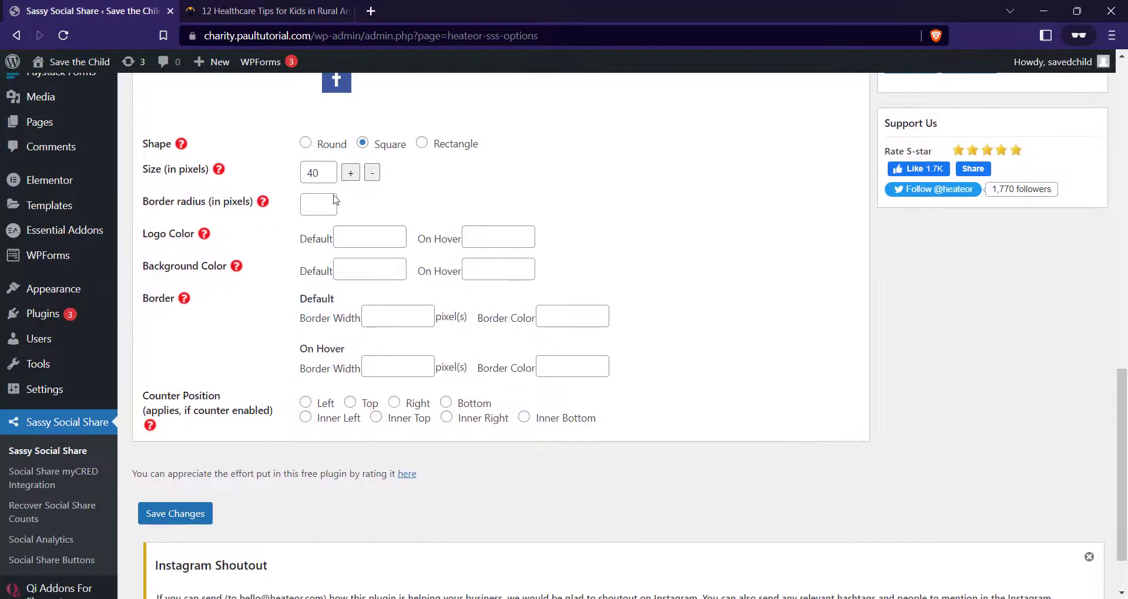
left_click(317, 209)
scroll(265, 216, "down", 1)
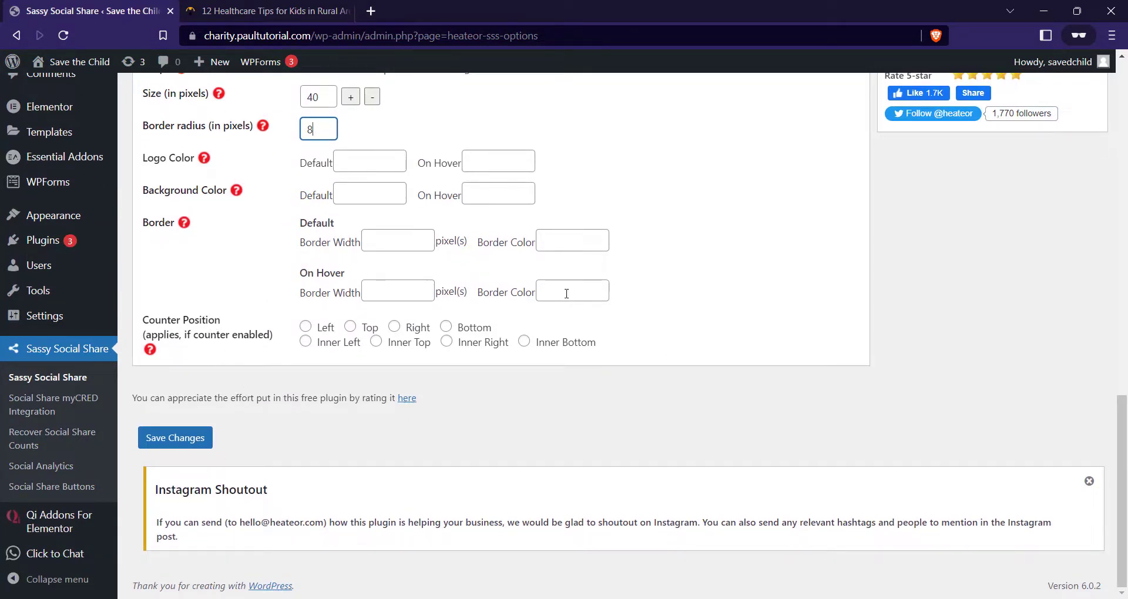
scroll(516, 292, "up", 2)
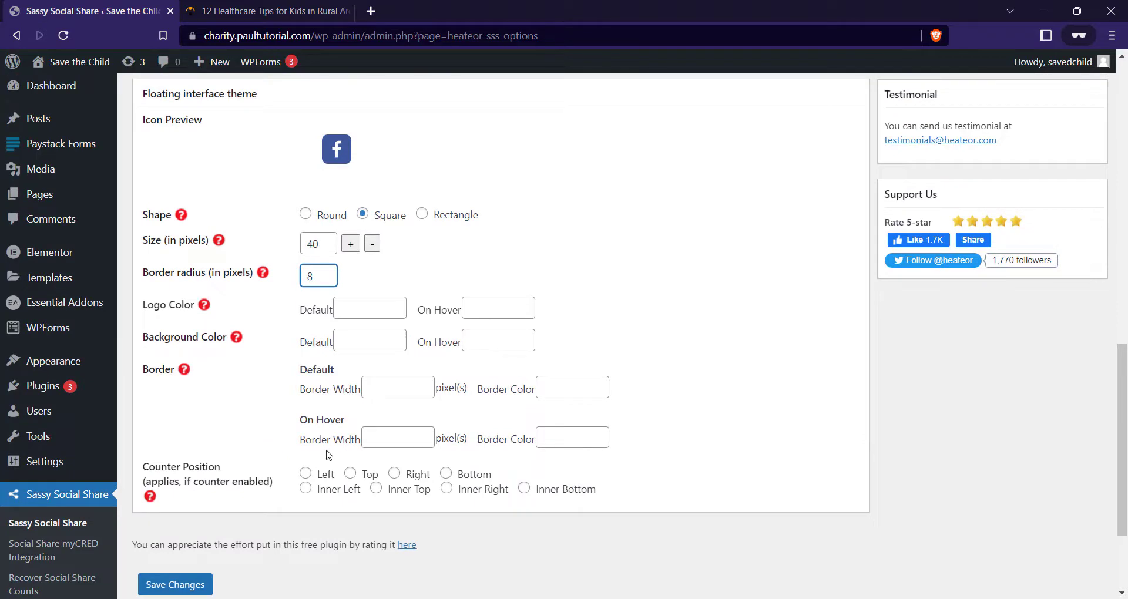
Step: Set the floating interface theme's counter position to Right and save the theme settings
left_click(395, 474)
scroll(414, 455, "up", 7)
scroll(418, 446, "up", 6)
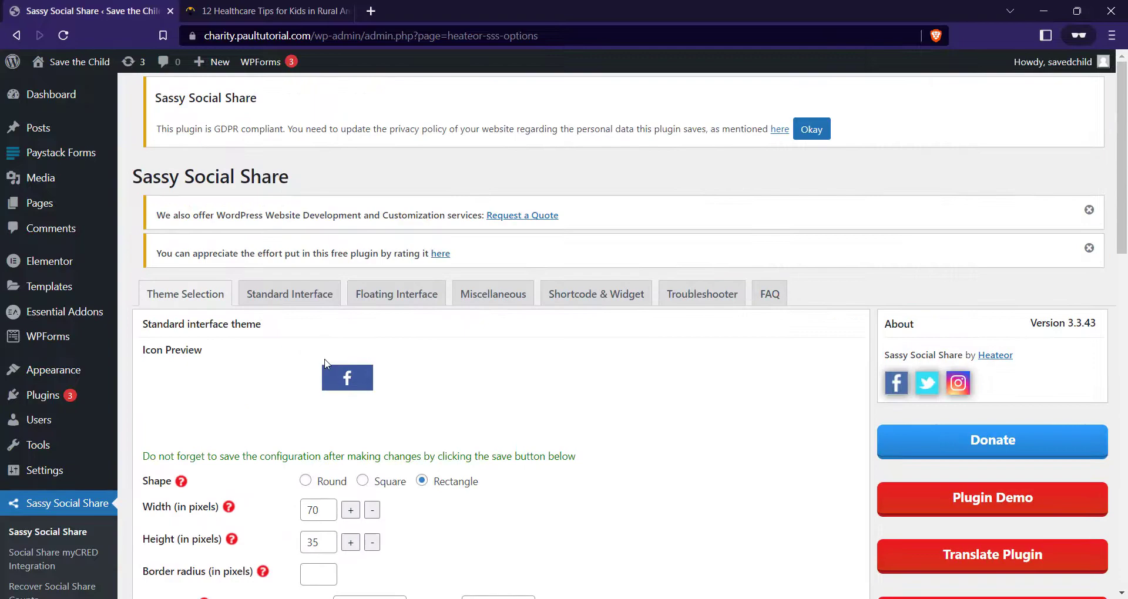
scroll(293, 466, "down", 15)
left_click(167, 445)
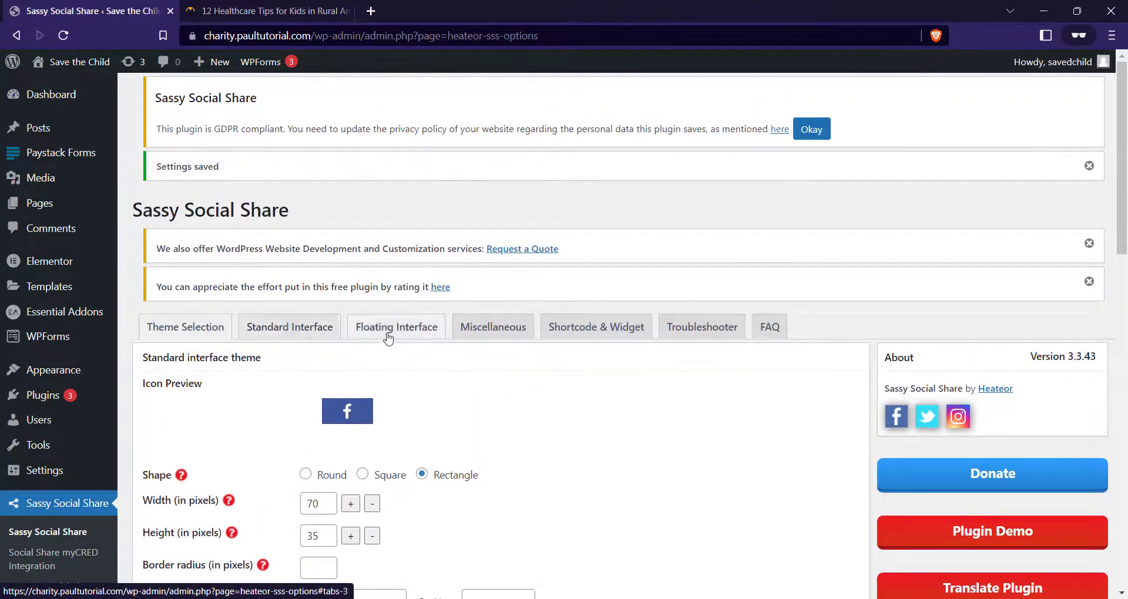
Step: Open the standard sharing interface options, and look over the 12 Healthcare Tips blog post before returning to the settings
left_click(290, 327)
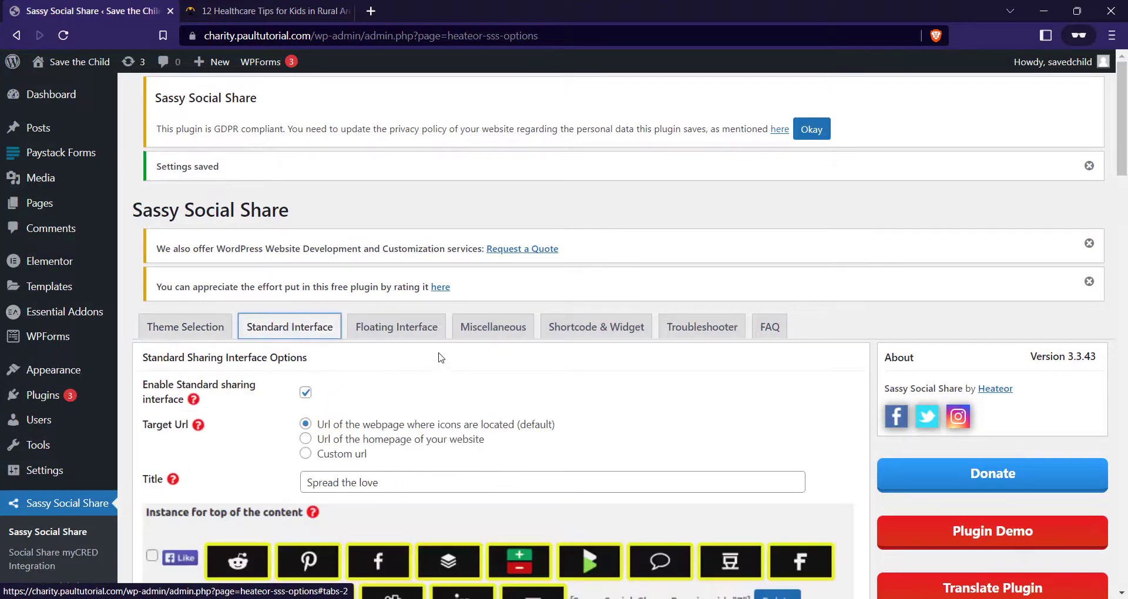
left_click(259, 11)
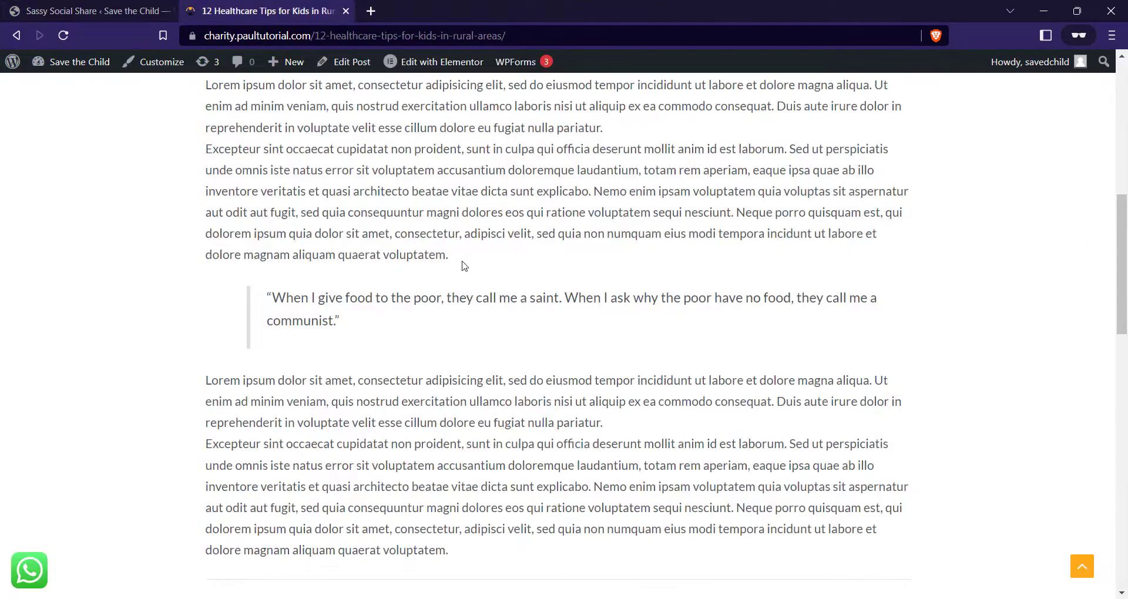
scroll(458, 270, "down", 6)
scroll(376, 220, "up", 10)
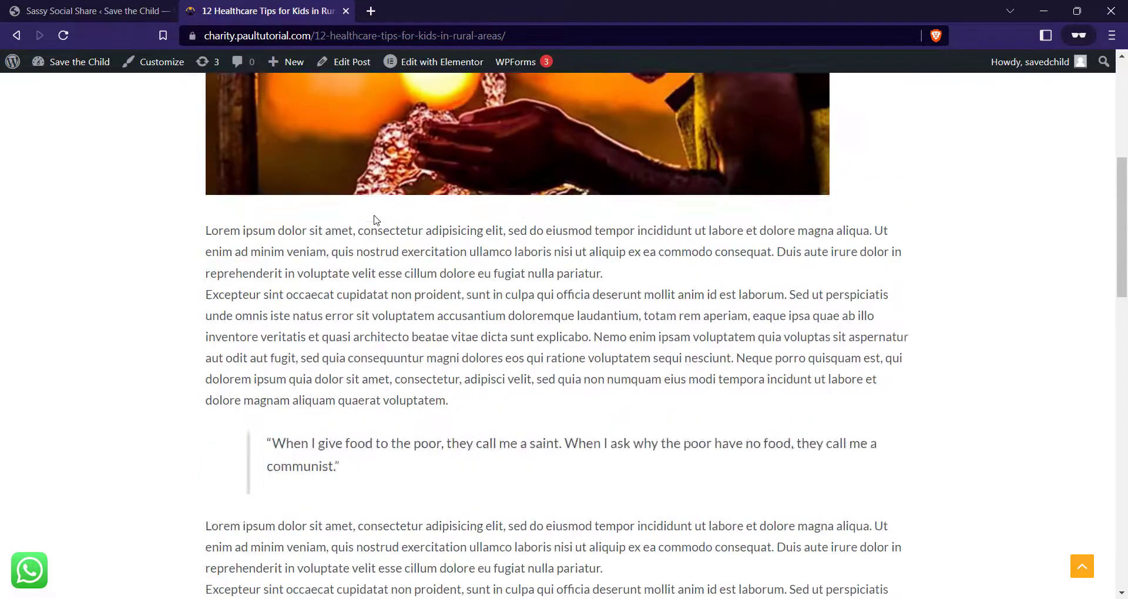
key("ctrl+shift+Tab")
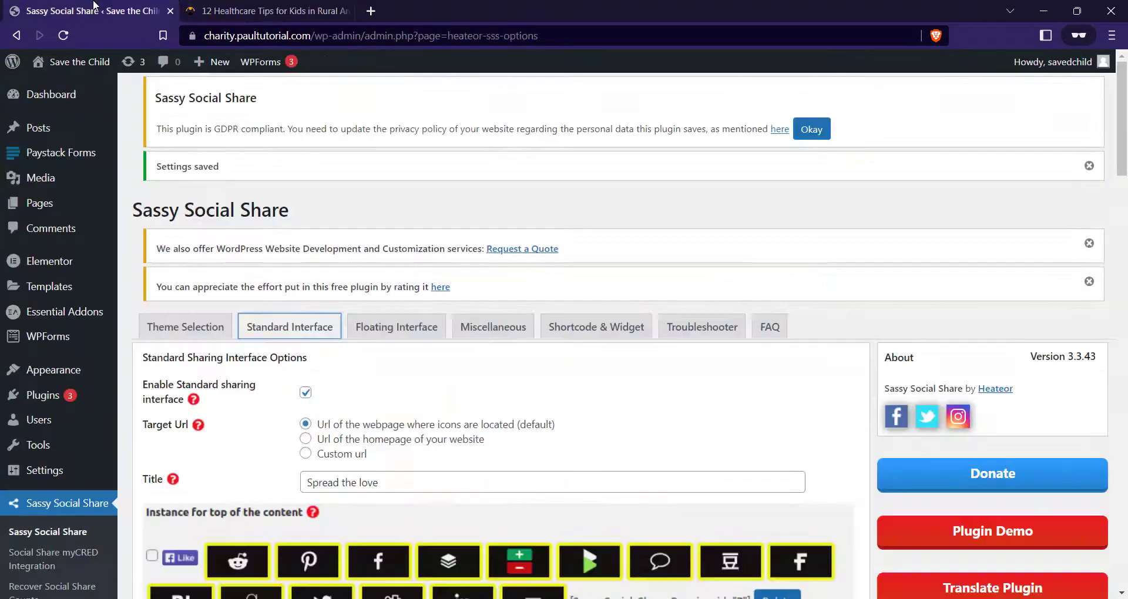
Step: Change the title of the standard sharing interface to "Share"
scroll(296, 253, "down", 3)
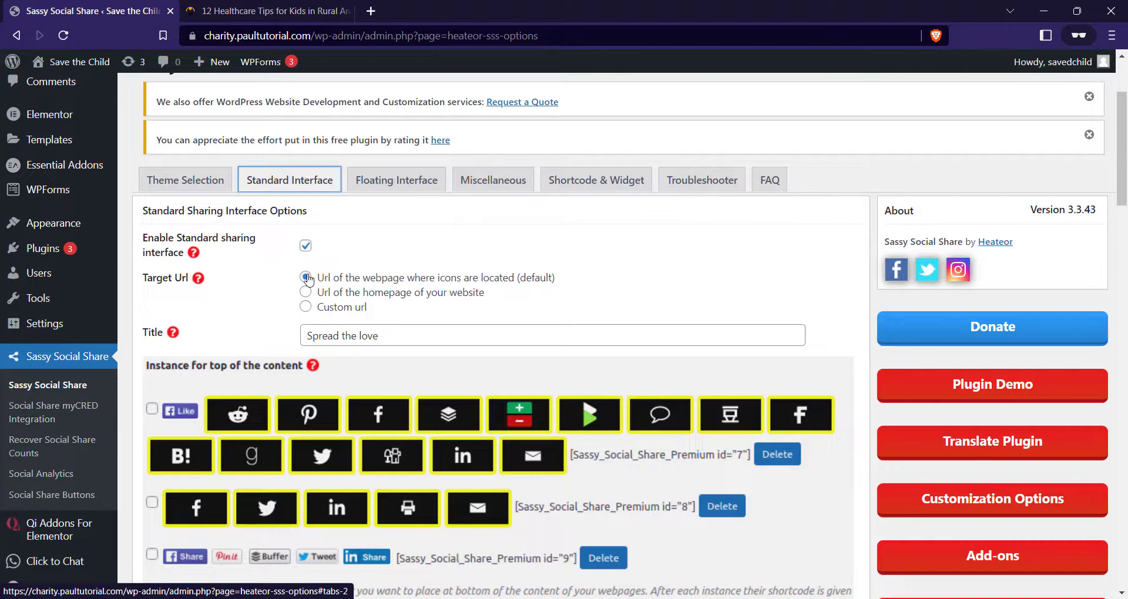
scroll(306, 278, "down", 1)
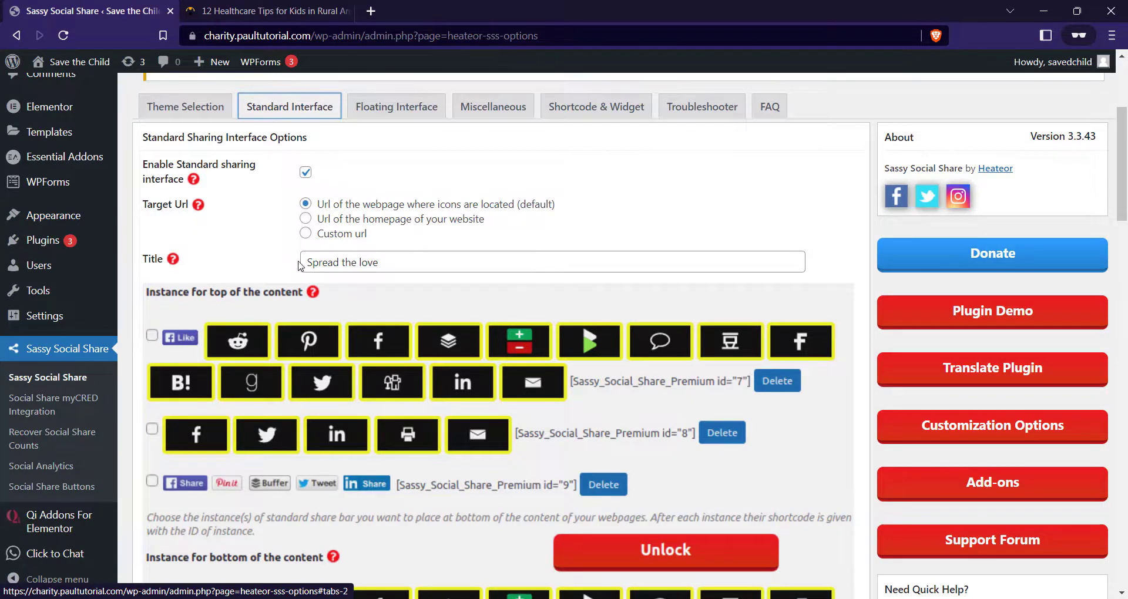
scroll(368, 244, "down", 2)
scroll(372, 251, "up", 4)
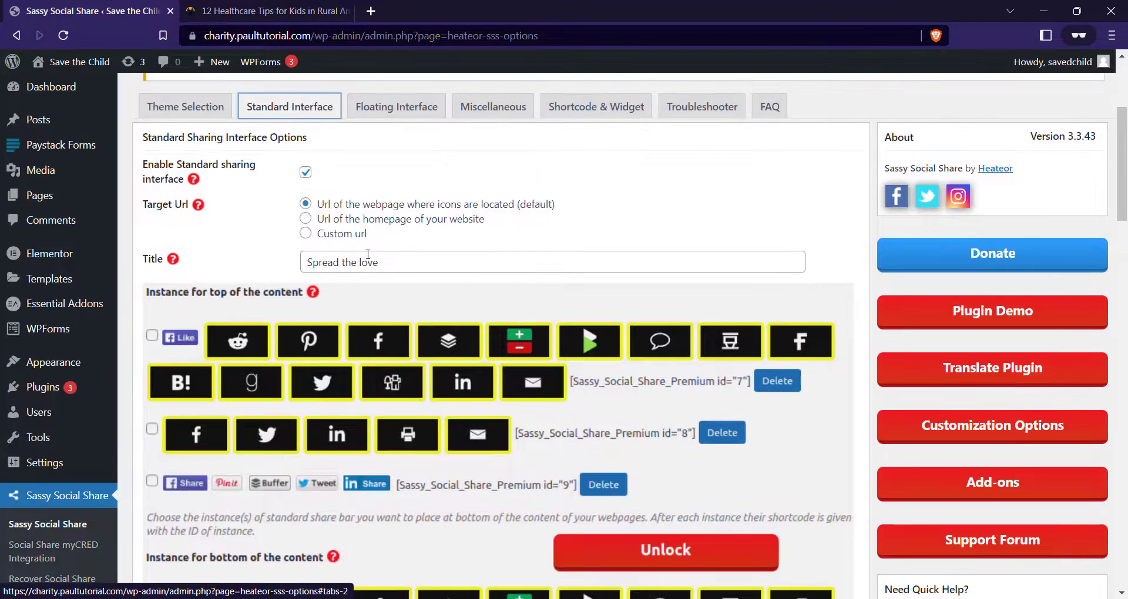
left_click_drag(379, 262, 251, 254)
type("Share")
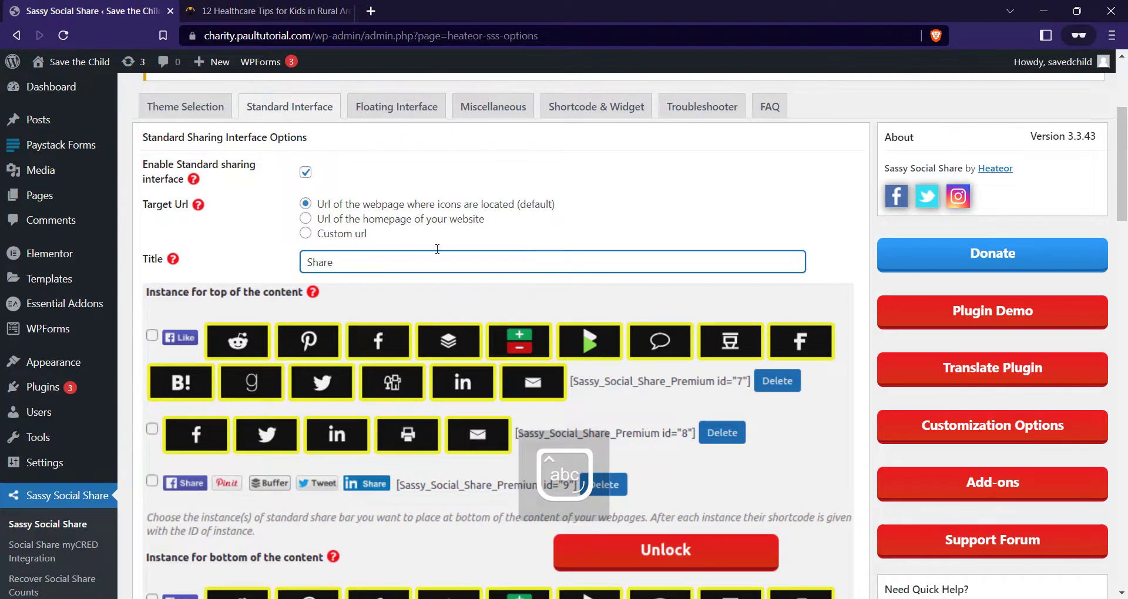
Step: Rearrange the standard sharing icons so Twitter comes first, Facebook second, and LinkedIn sits between MeWe and Mix
scroll(437, 249, "down", 2)
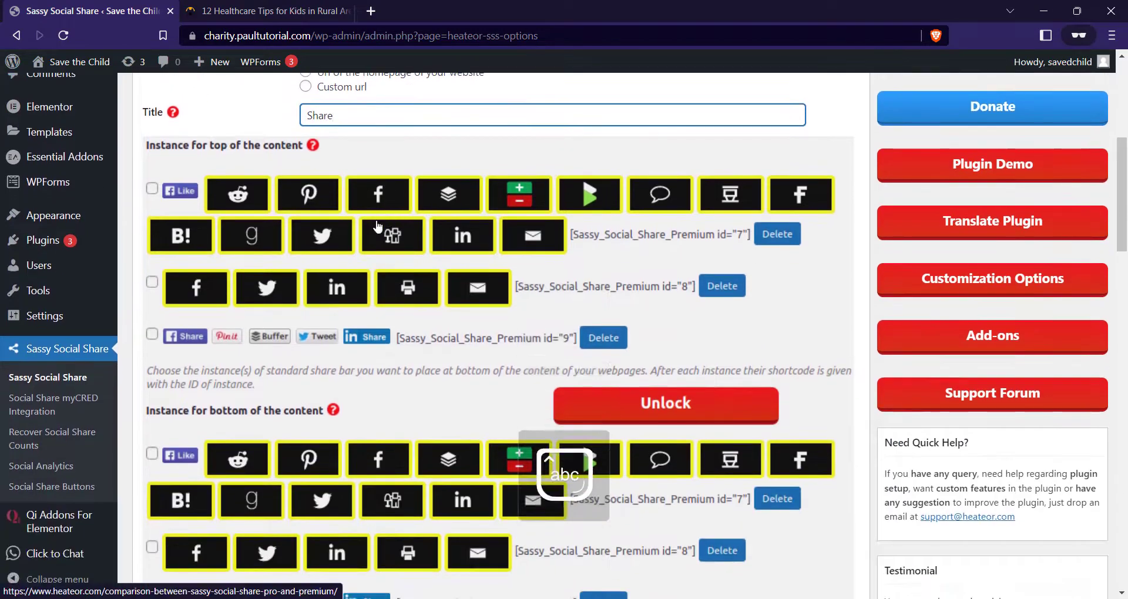
scroll(219, 186, "down", 1)
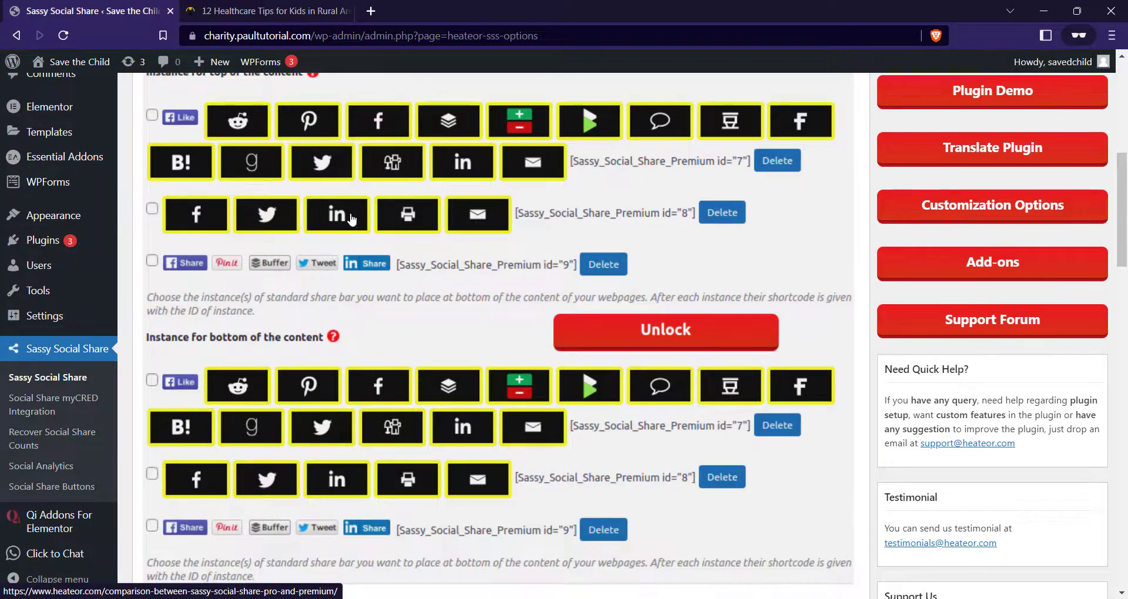
scroll(282, 238, "down", 3)
scroll(282, 238, "down", 3)
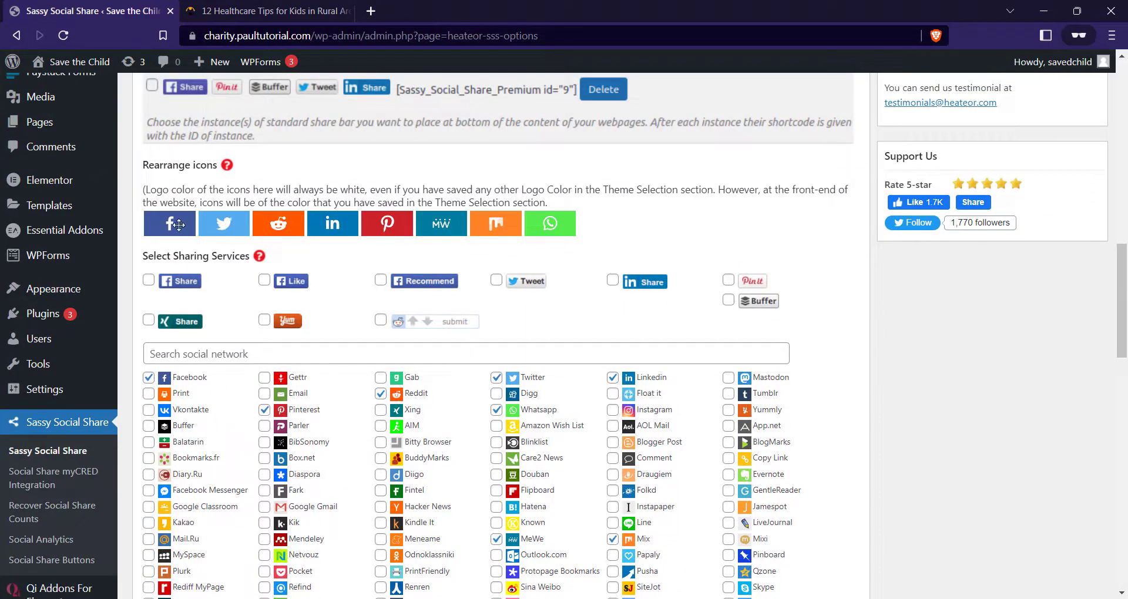
left_click_drag(178, 225, 440, 223)
Step: Remove Reddit from the selected standard sharing services and add Email
scroll(165, 258, "down", 3)
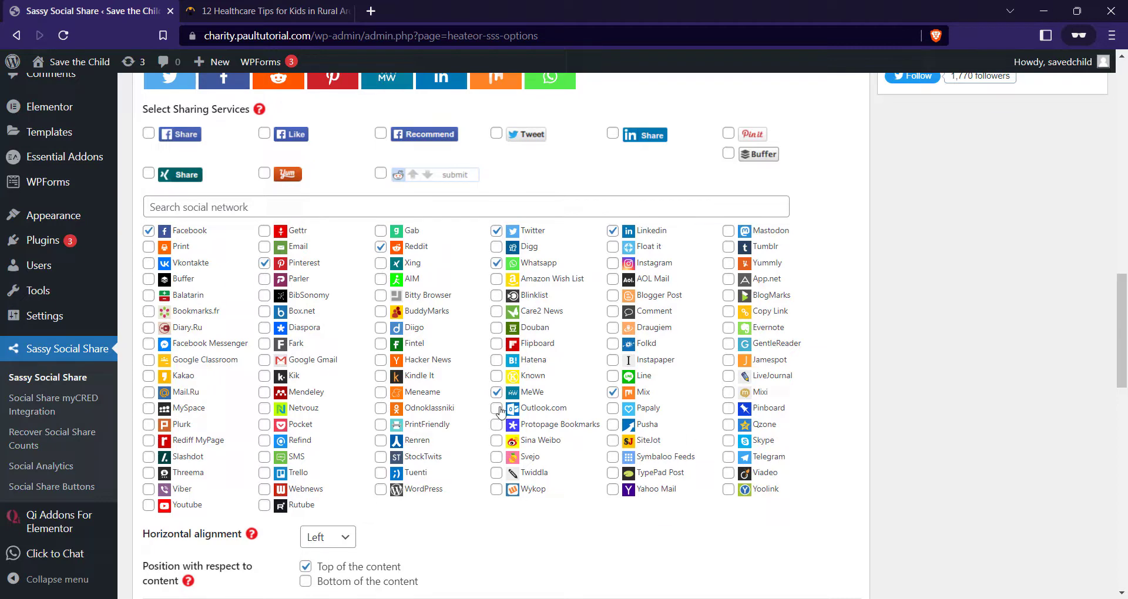
scroll(673, 461, "up", 3)
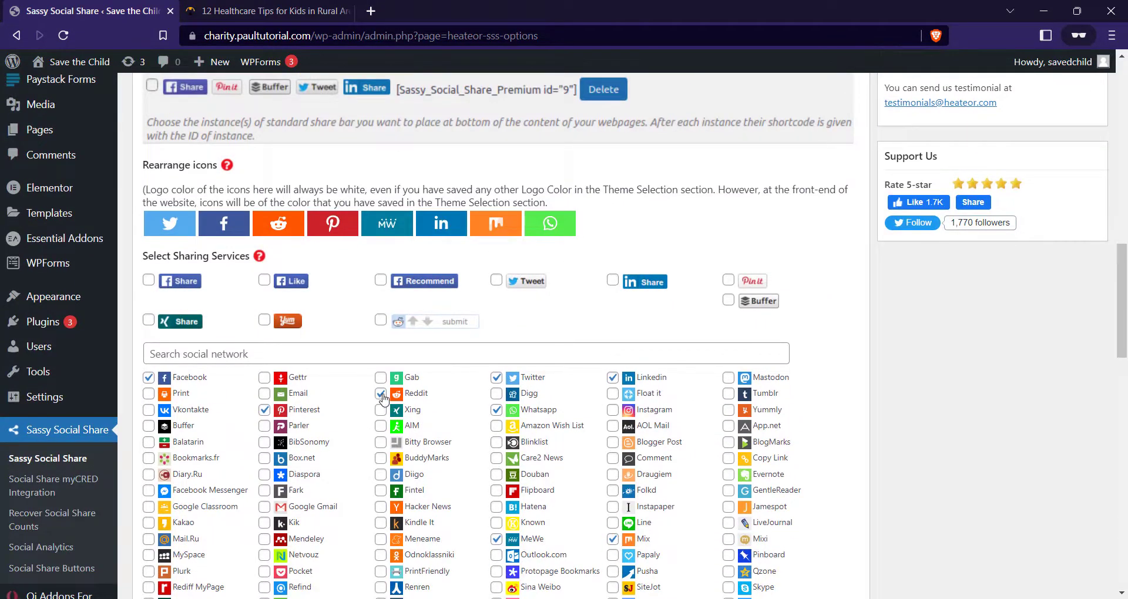
left_click(381, 395)
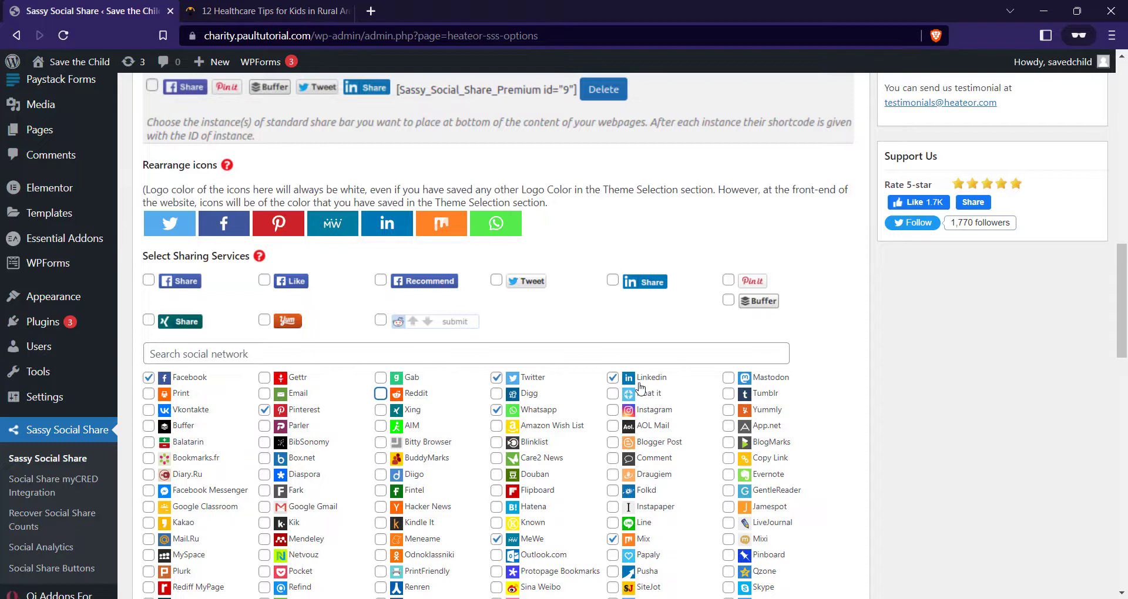
scroll(593, 430, "down", 1)
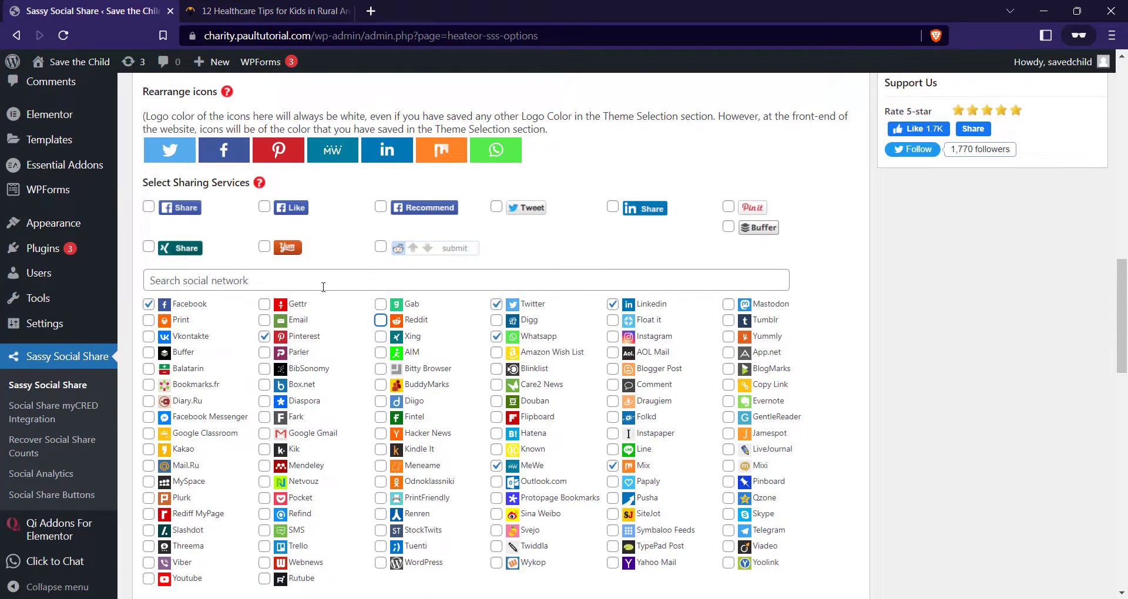
left_click(264, 319)
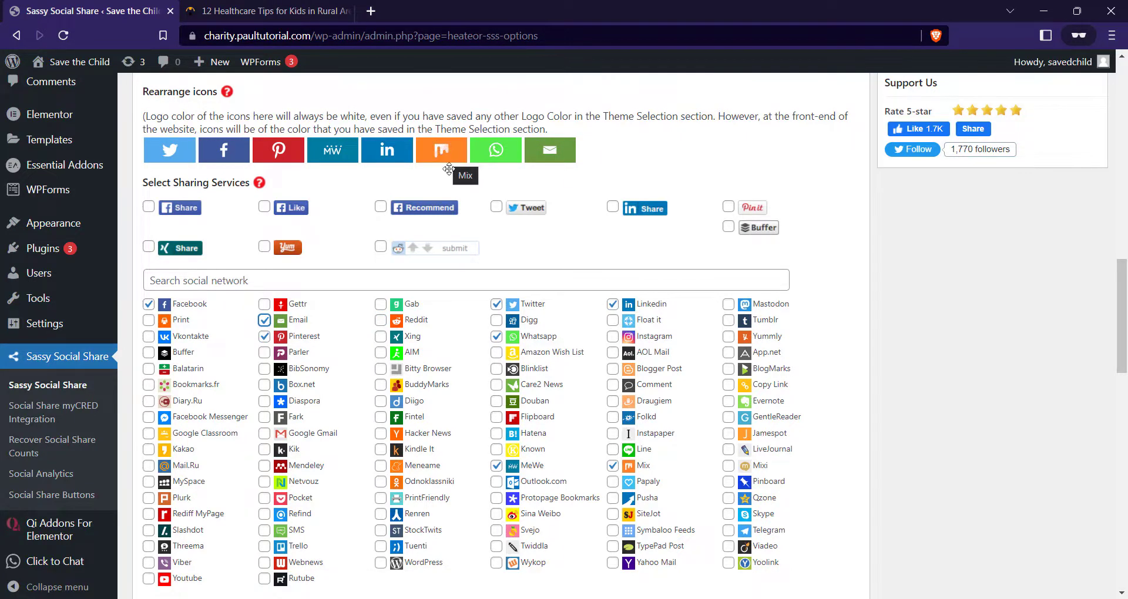
Step: Remove Mix and MeWe from the selected standard sharing services
scroll(567, 381, "down", 2)
left_click(613, 319)
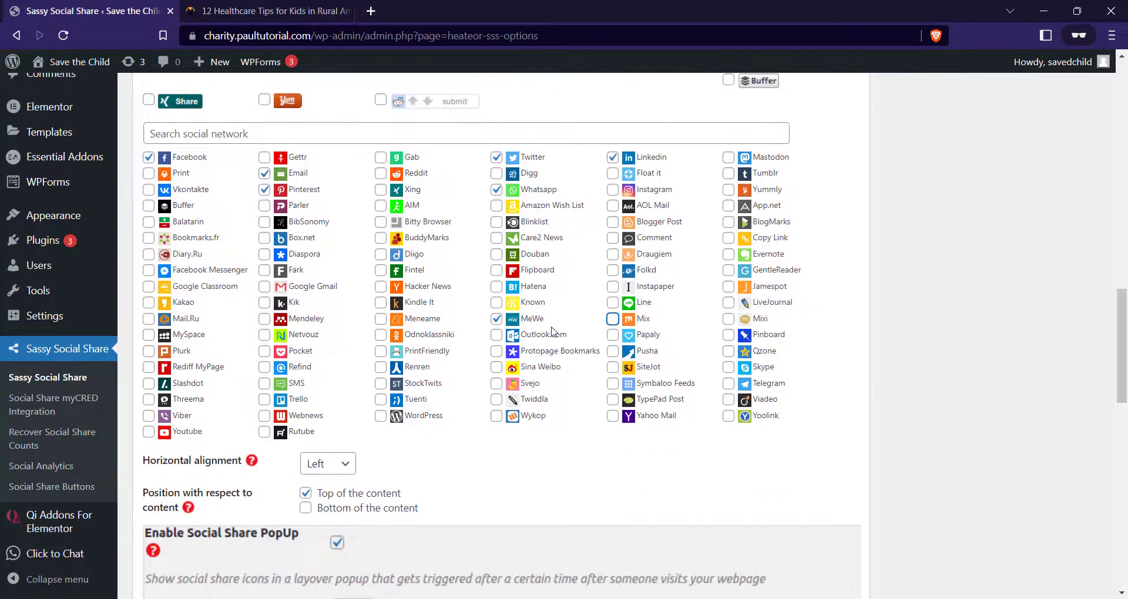
left_click(509, 322)
scroll(651, 341, "up", 1)
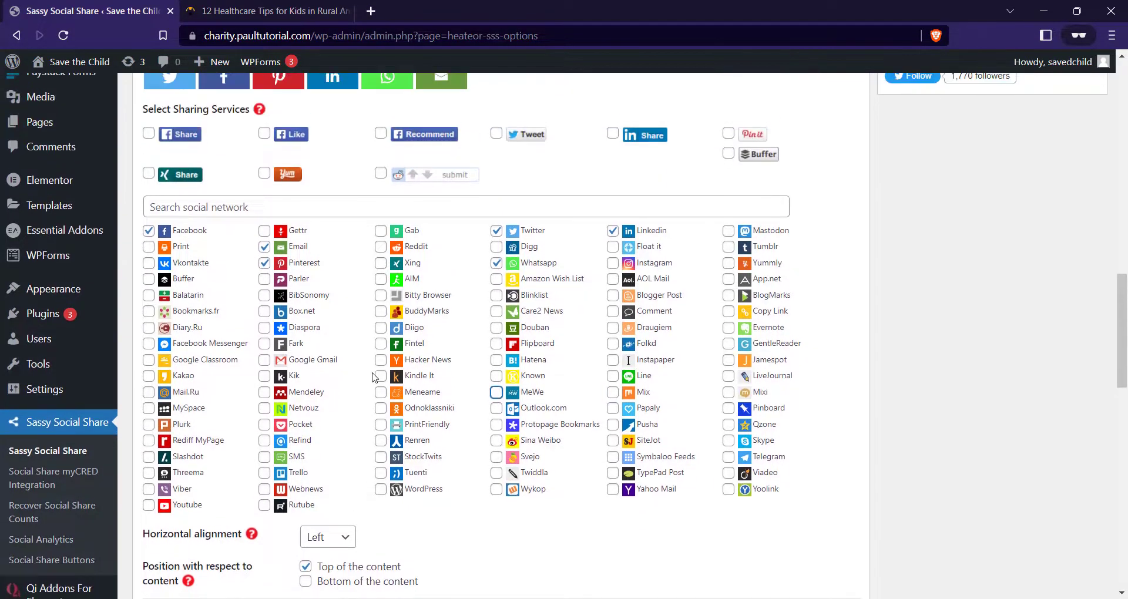
Step: Add Instagram to the standard sharing services and place its icon between WhatsApp and Email
scroll(650, 341, "up", 2)
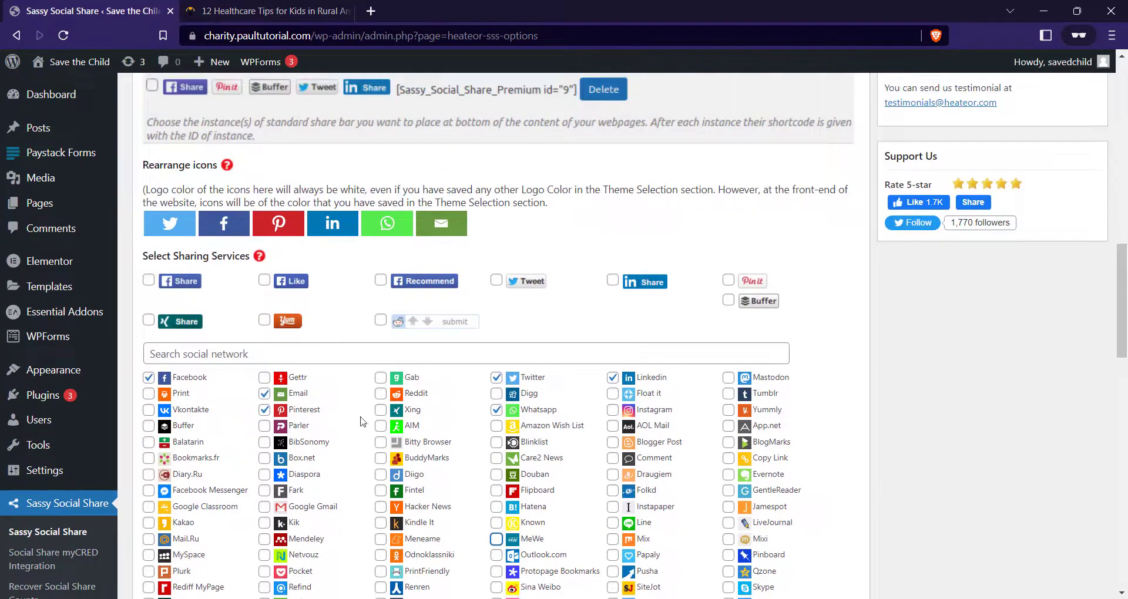
left_click(613, 410)
scroll(404, 391, "up", 2)
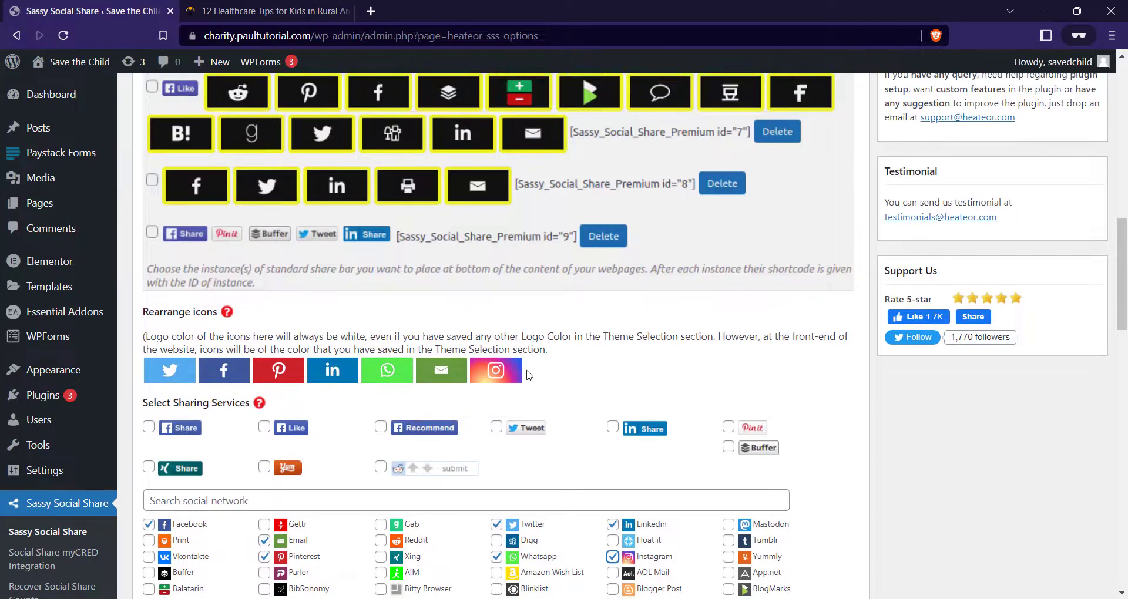
left_click_drag(502, 371, 437, 370)
Step: View the horizontal alignment choices for the standard sharing icons
scroll(599, 382, "down", 1)
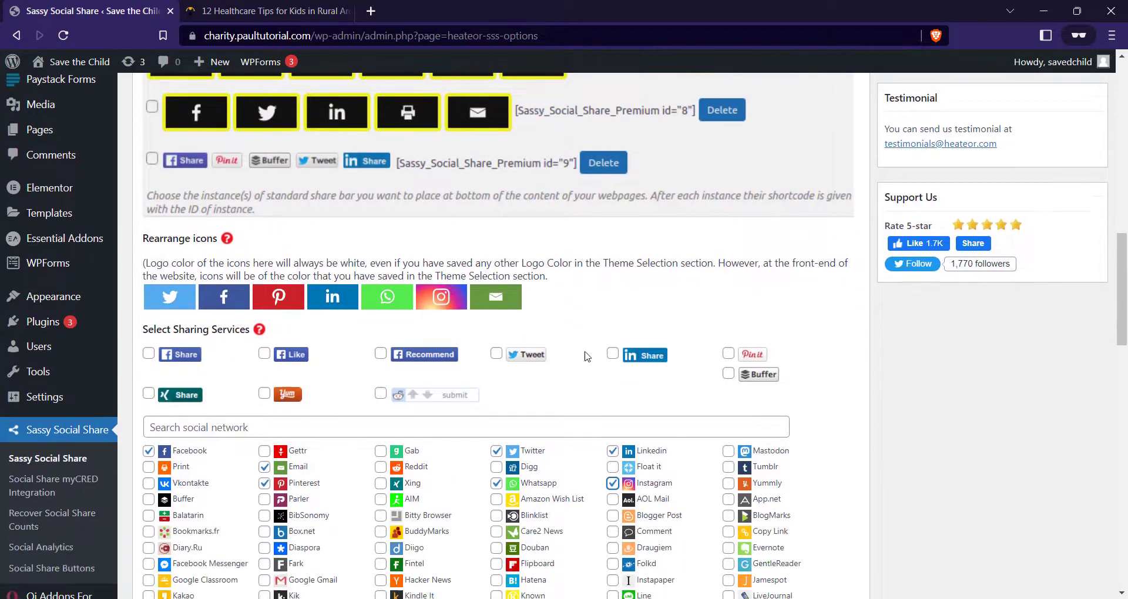
scroll(584, 356, "down", 7)
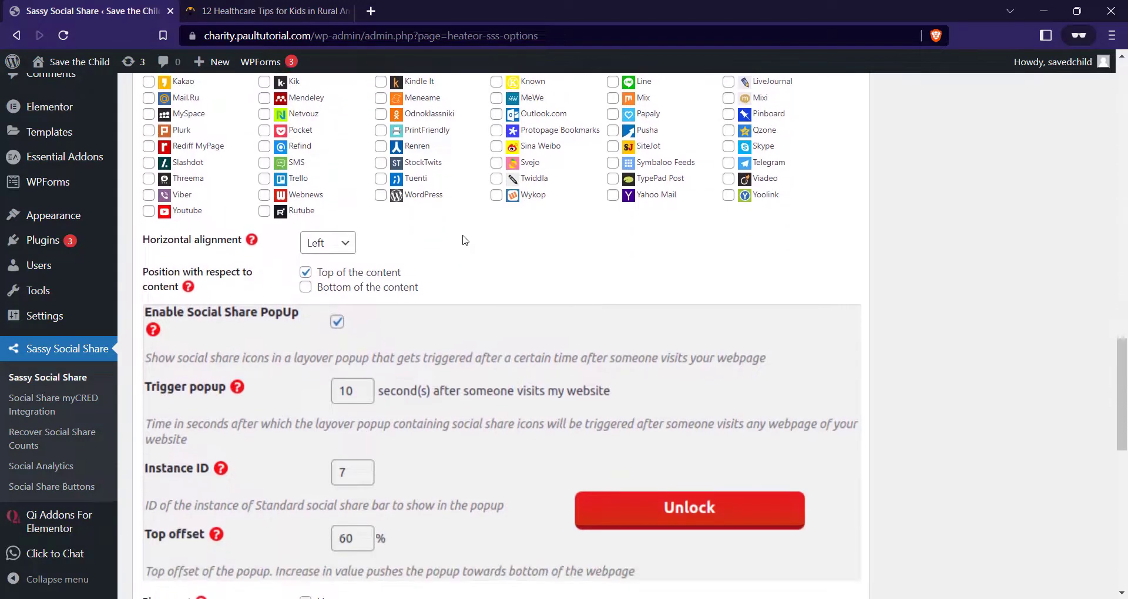
scroll(464, 240, "down", 1)
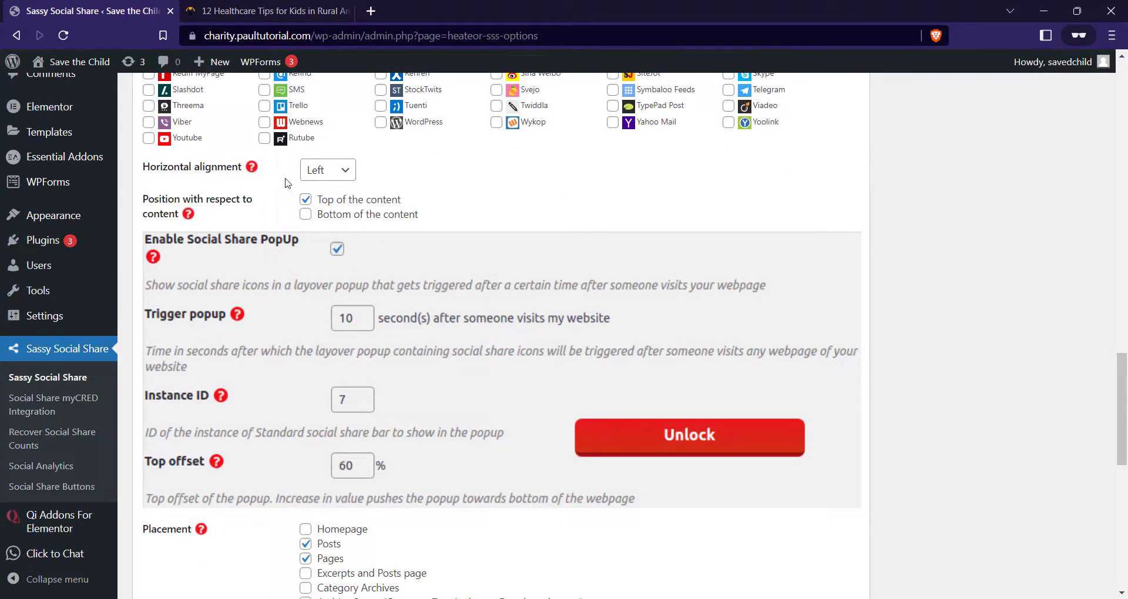
left_click(324, 173)
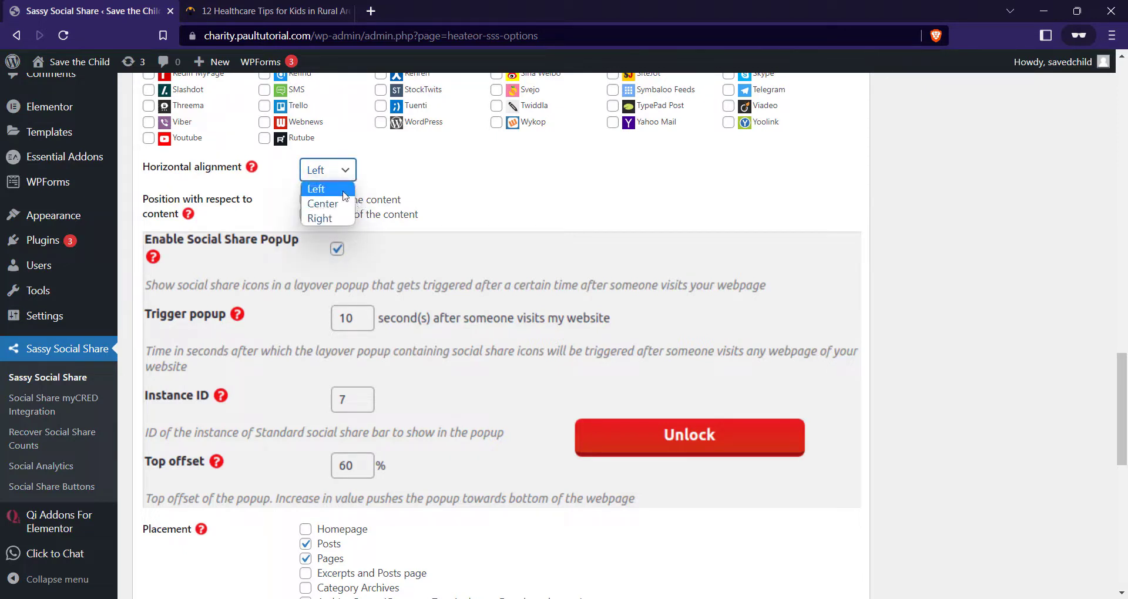
left_click(470, 232)
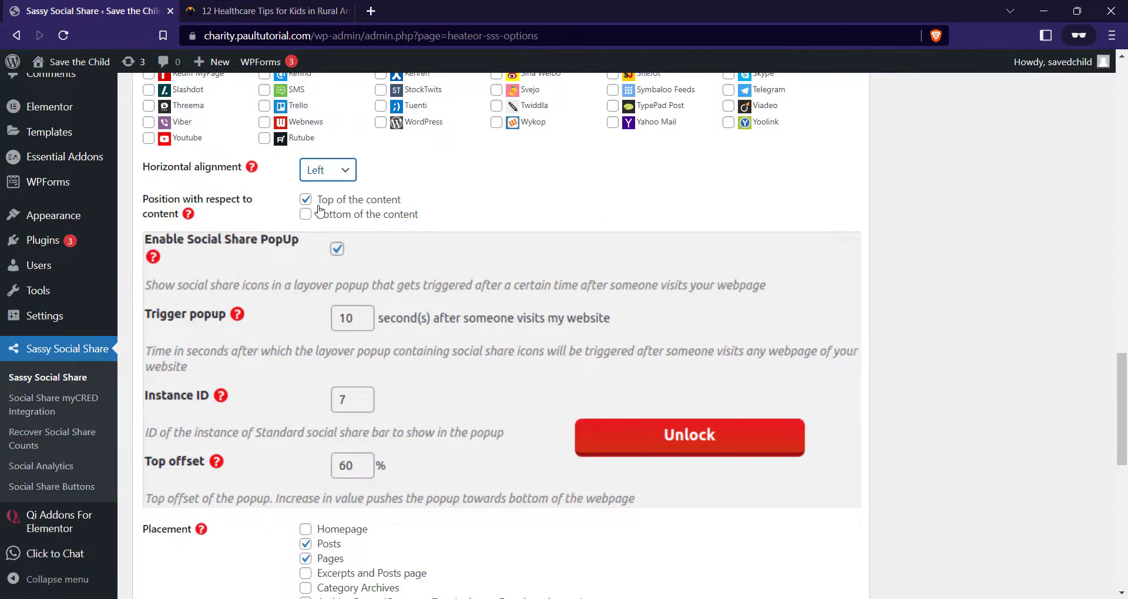
Step: Check the top and end of the blog post's content, and enable the standard icons at the bottom of the content
key("ctrl+Tab")
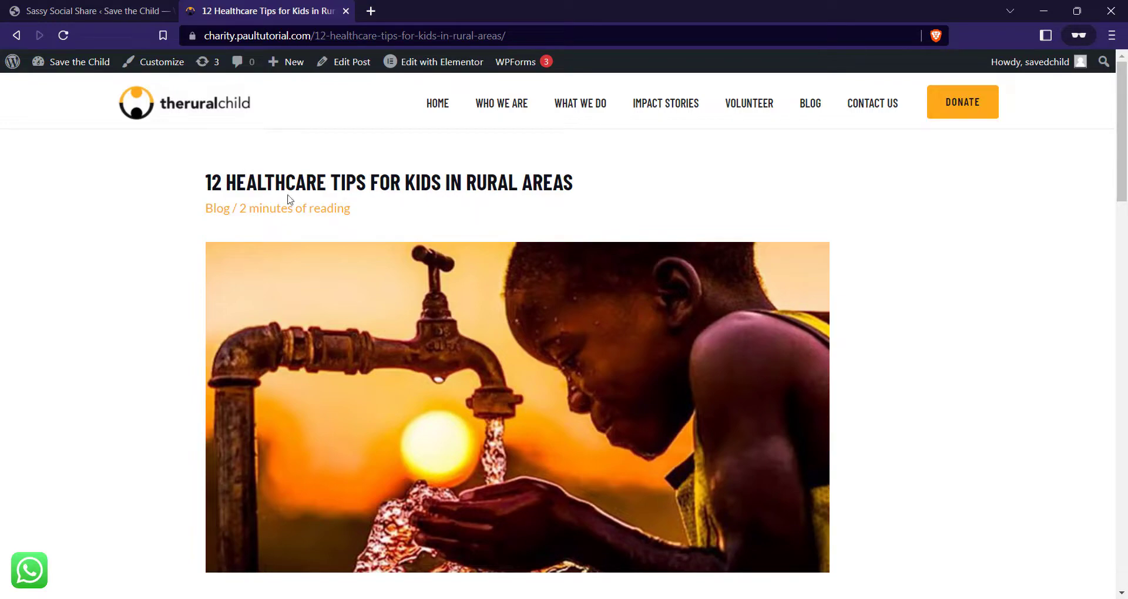
left_click(32, 10)
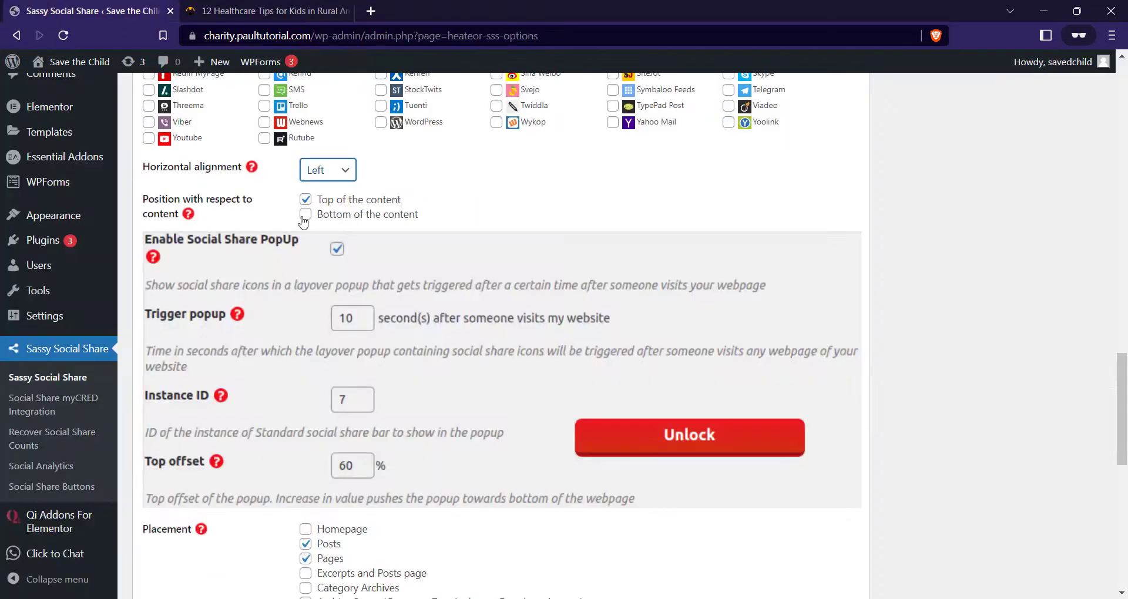
key("ctrl+Tab")
scroll(371, 251, "down", 15)
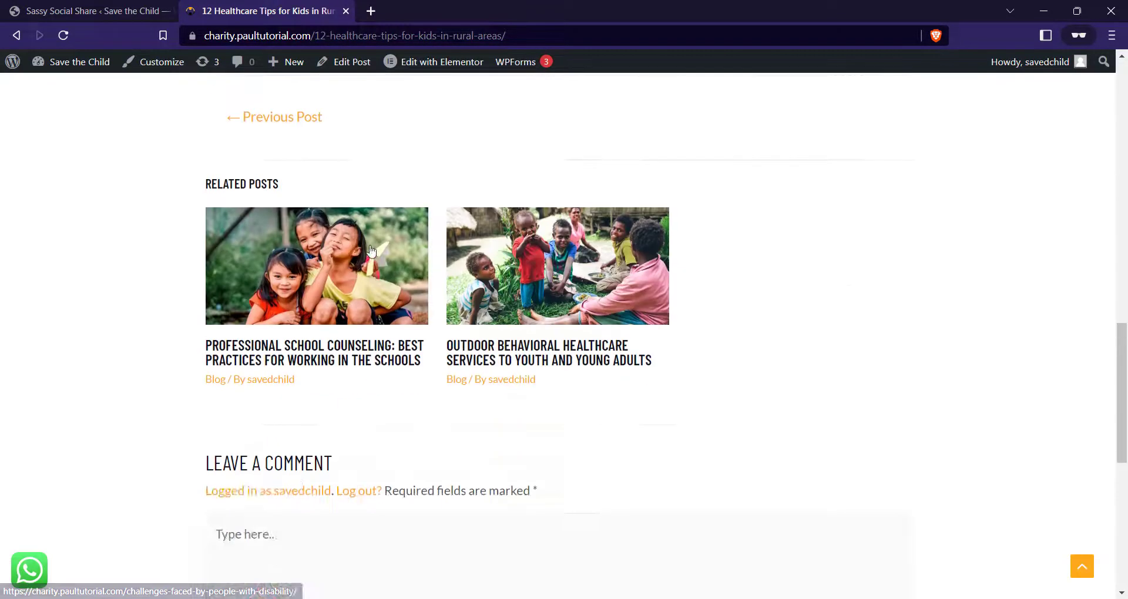
scroll(371, 251, "up", 4)
left_click(142, 18)
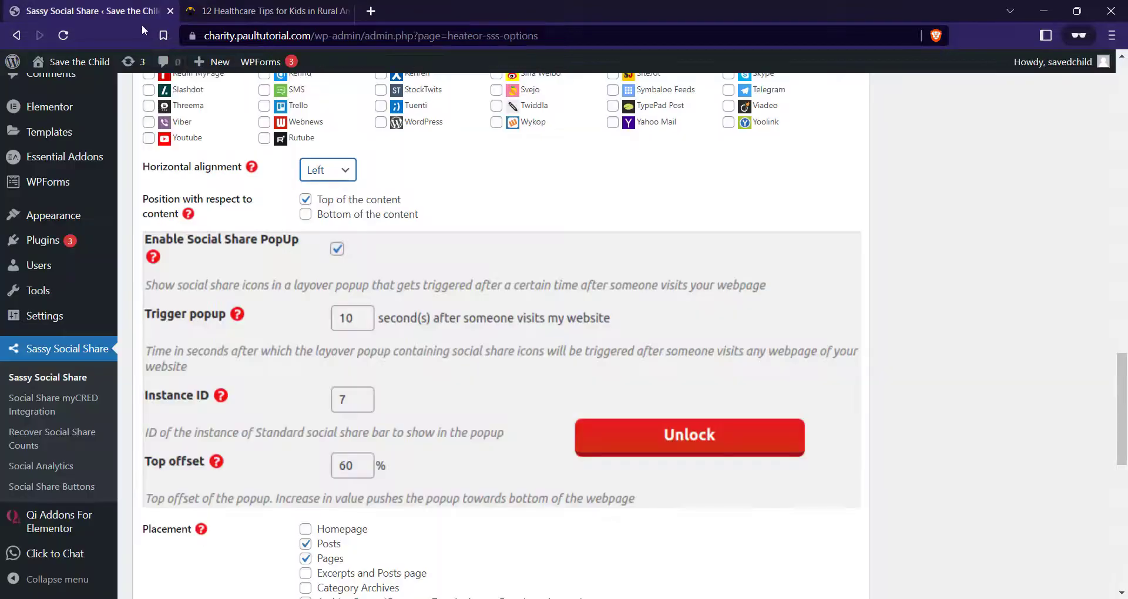
left_click(305, 215)
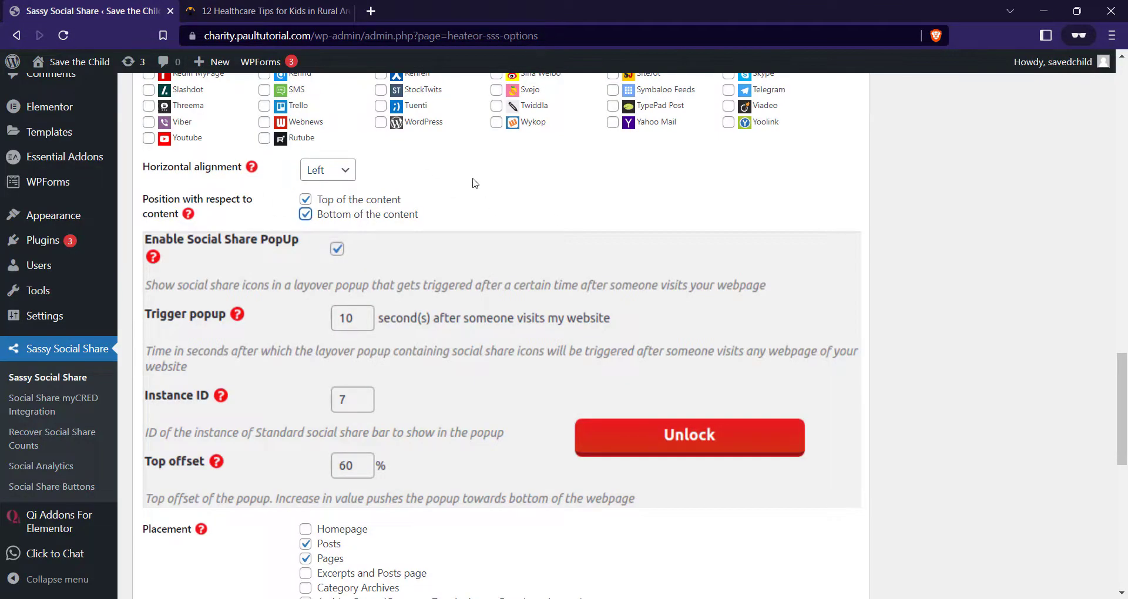
Step: Exclude Pages from the placement of the standard sharing icons
scroll(488, 182, "down", 5)
scroll(499, 181, "down", 1)
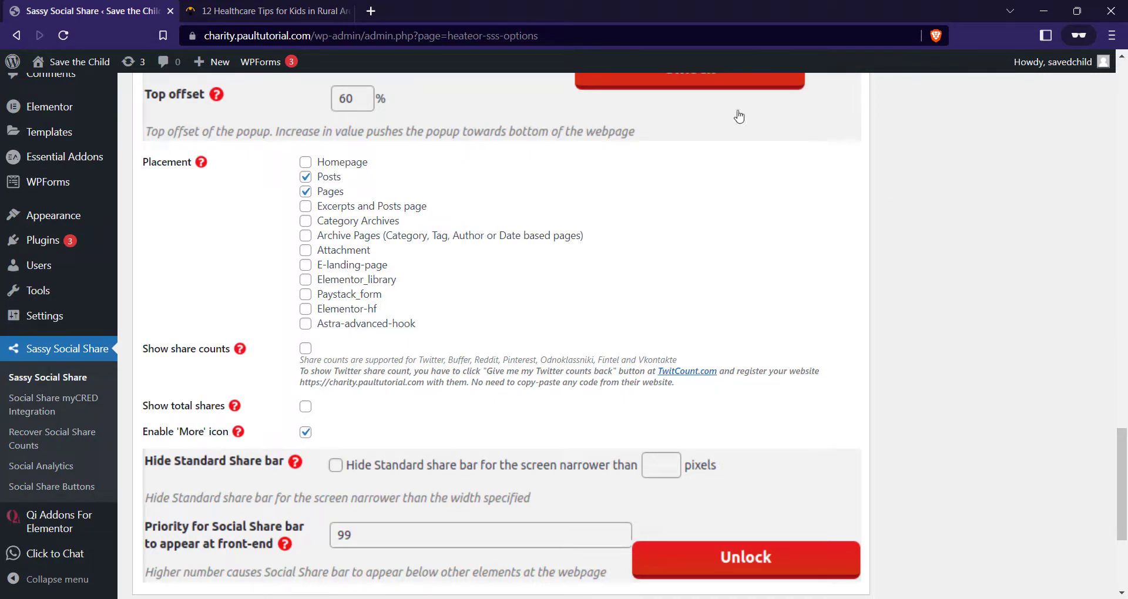
left_click(305, 192)
scroll(458, 200, "down", 1)
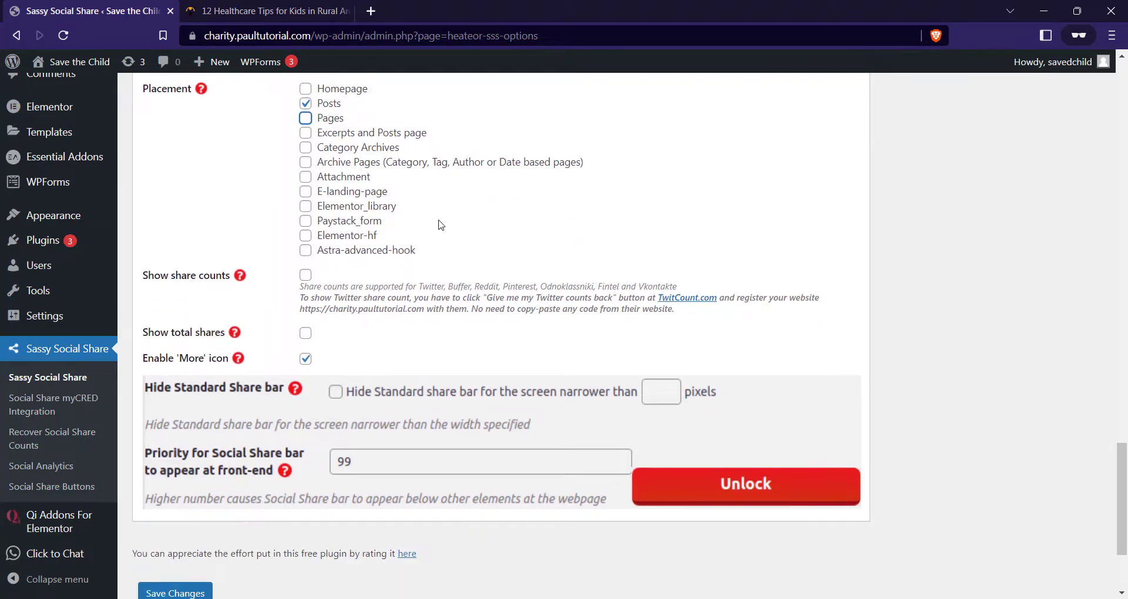
scroll(313, 339, "up", 3)
scroll(508, 295, "down", 1)
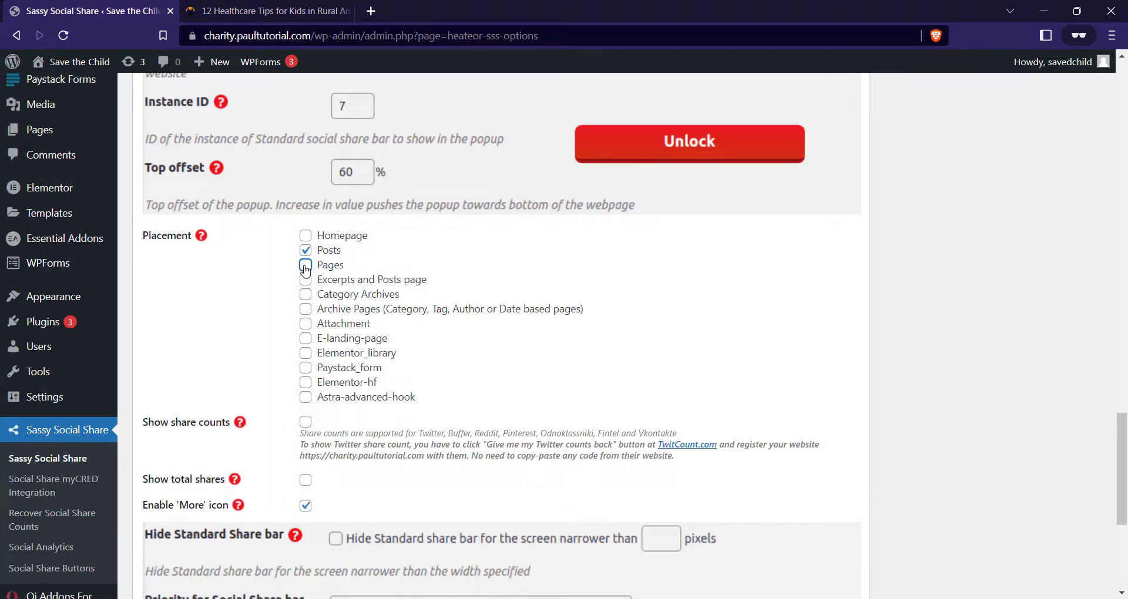
Step: Enable share counts for the standard sharing interface
scroll(435, 269, "down", 3)
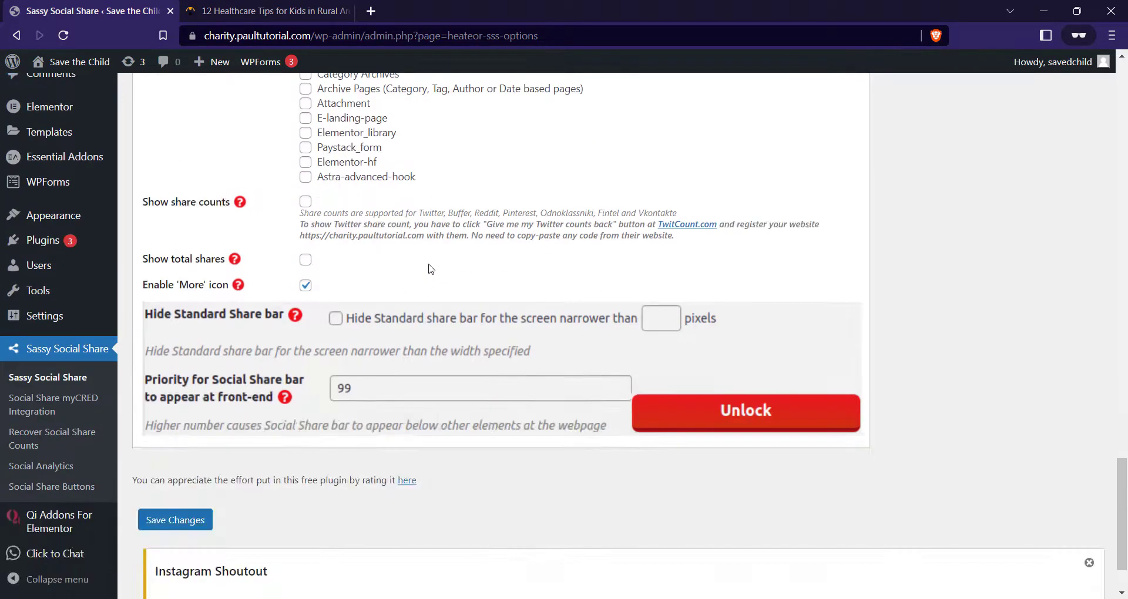
left_click(305, 202)
scroll(250, 220, "down", 2)
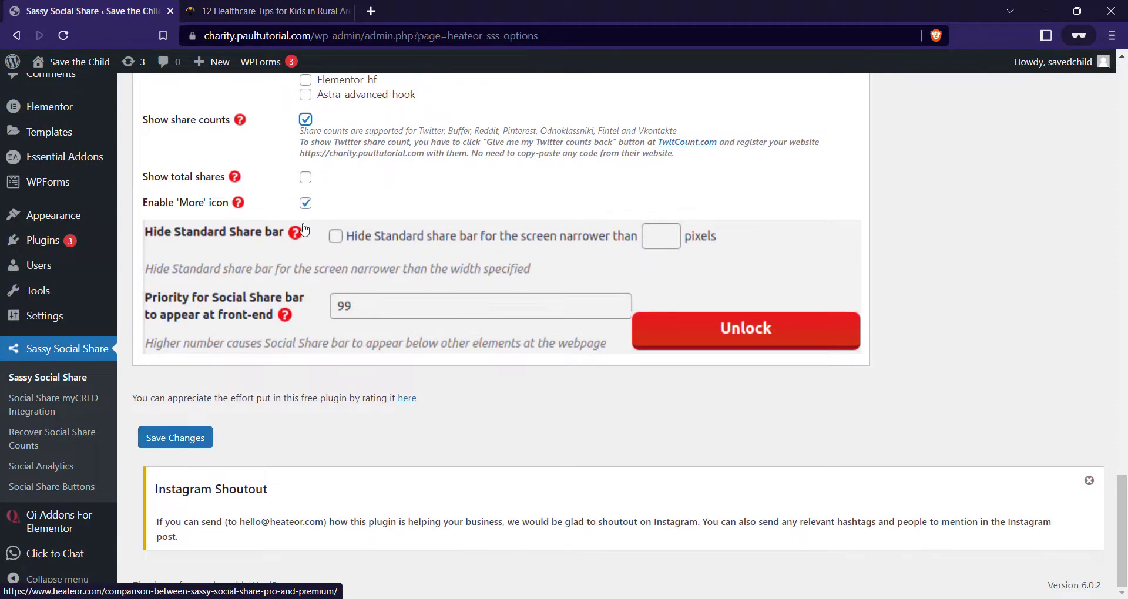
Step: Save the standard sharing interface settings and dismiss the three Sassy Social Share notices
left_click(197, 444)
scroll(332, 341, "up", 12)
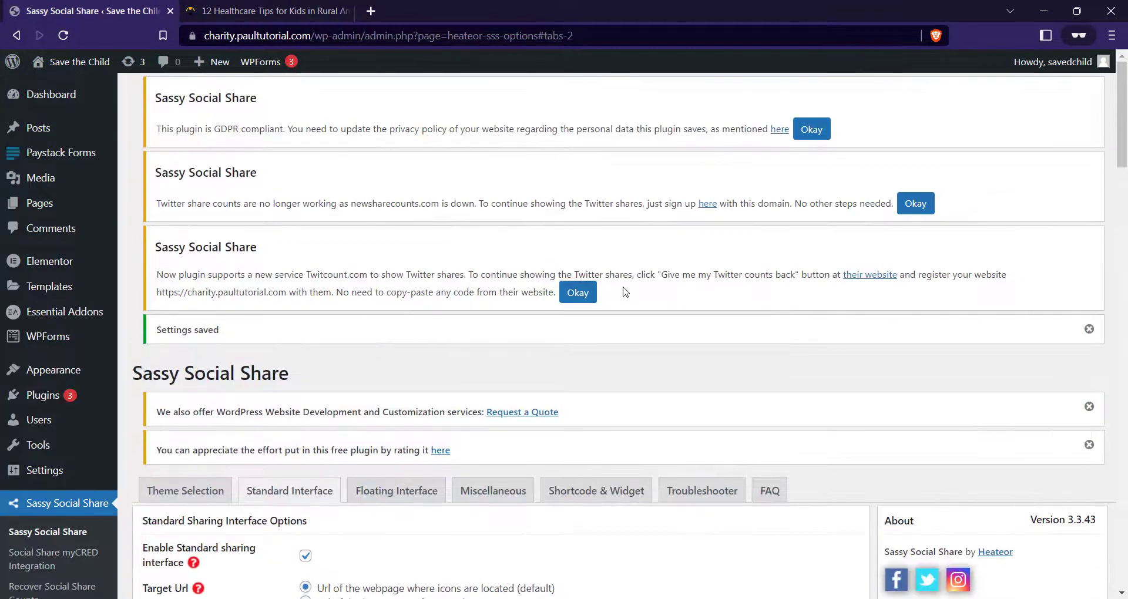
left_click(577, 292)
left_click(915, 204)
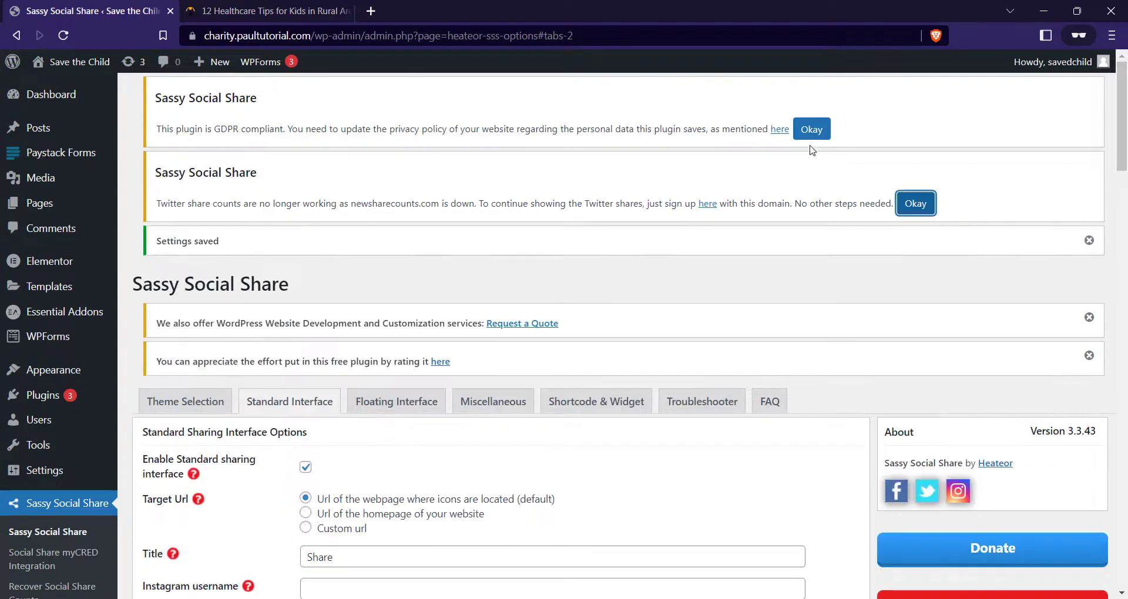
left_click(812, 130)
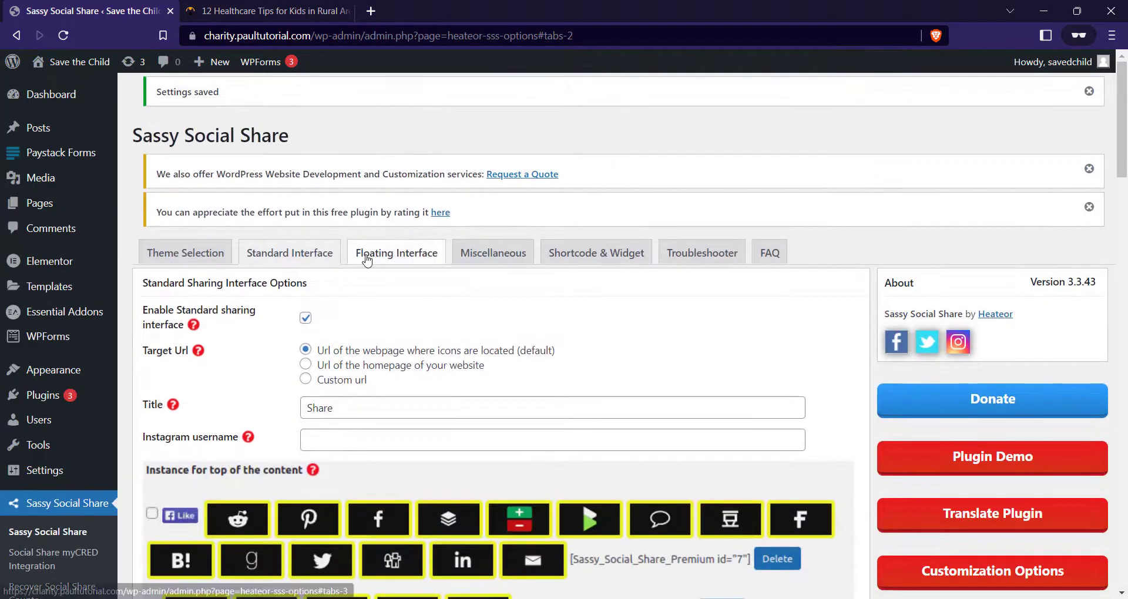
Step: In the floating sharing interface options, remove MeWe, Mix and Reddit from the selected sharing services
left_click(420, 256)
scroll(432, 175, "down", 2)
scroll(433, 175, "up", 3)
scroll(372, 209, "down", 3)
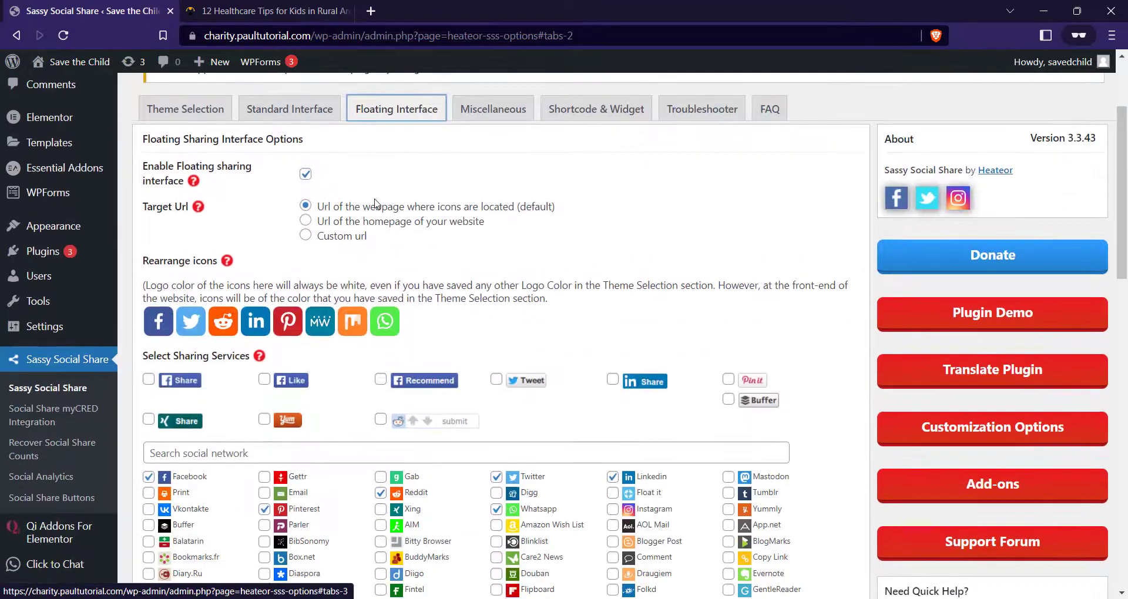
scroll(304, 186, "down", 1)
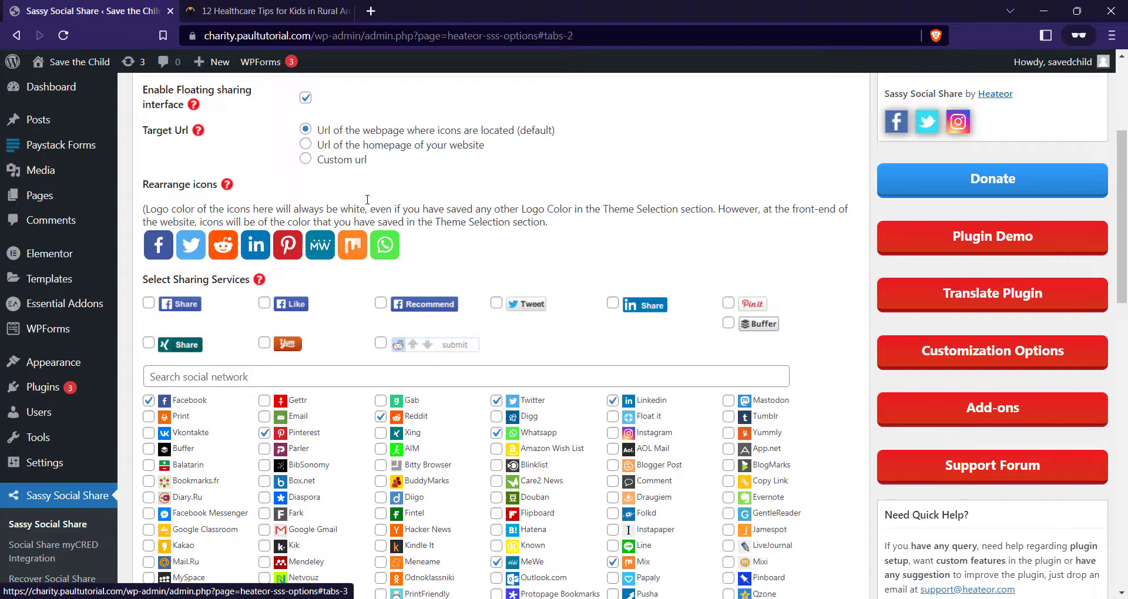
scroll(436, 186, "down", 1)
scroll(352, 212, "up", 1)
scroll(229, 231, "down", 3)
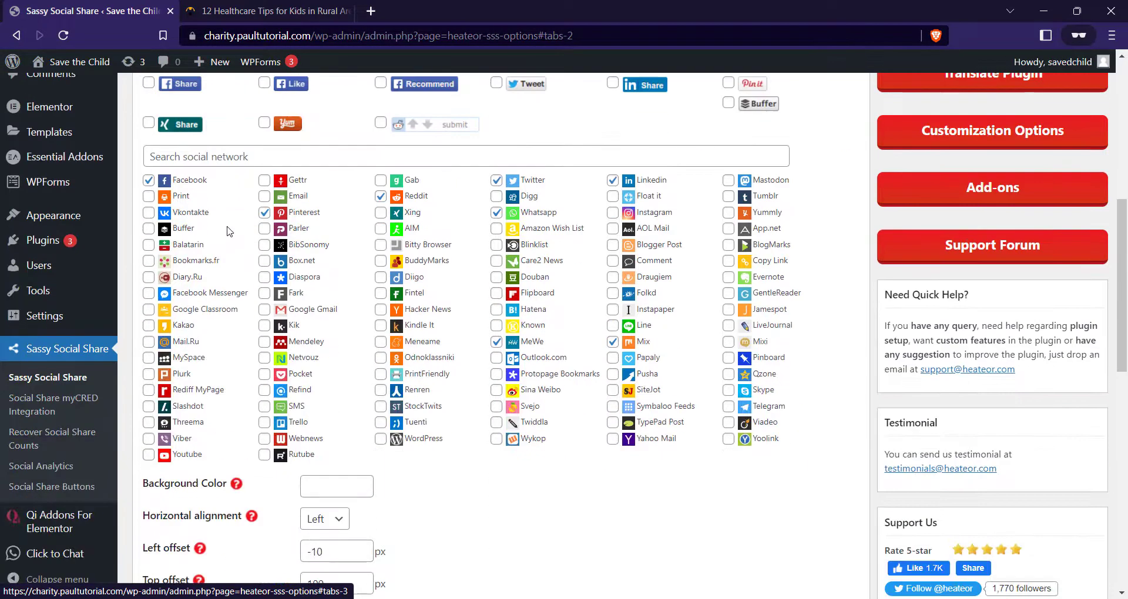
scroll(576, 307, "up", 1)
left_click(497, 415)
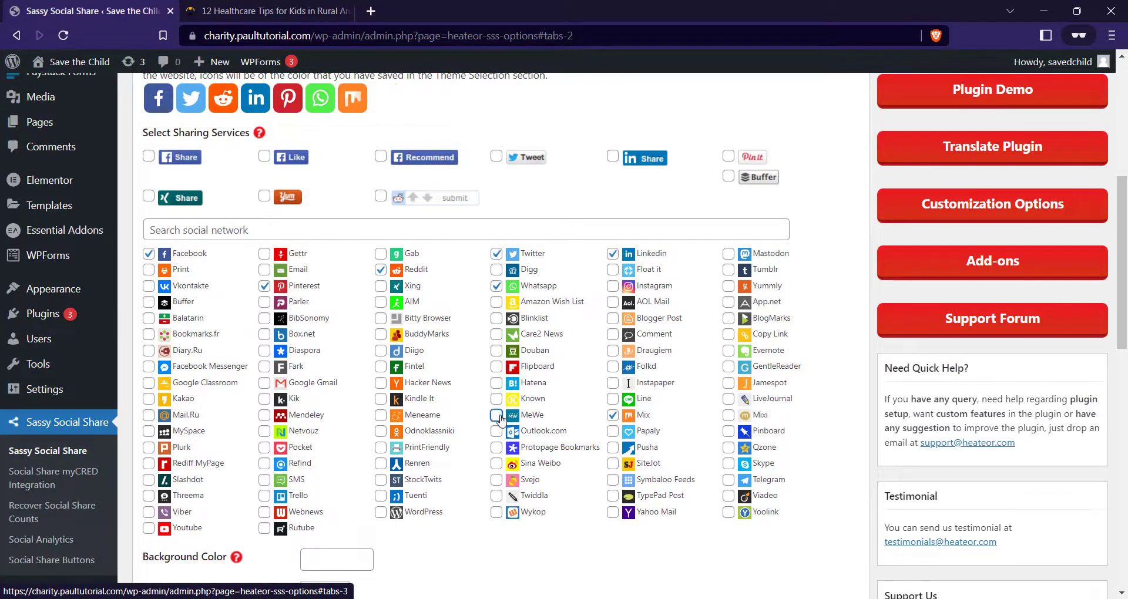
left_click(613, 415)
scroll(211, 263, "up", 2)
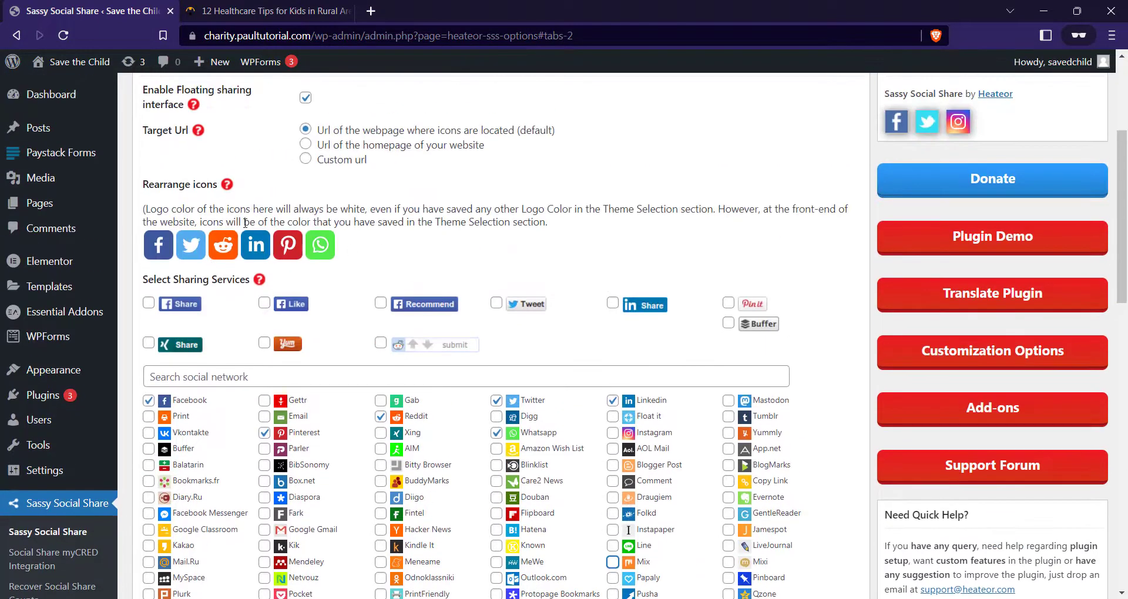
scroll(314, 278, "down", 2)
left_click(380, 200)
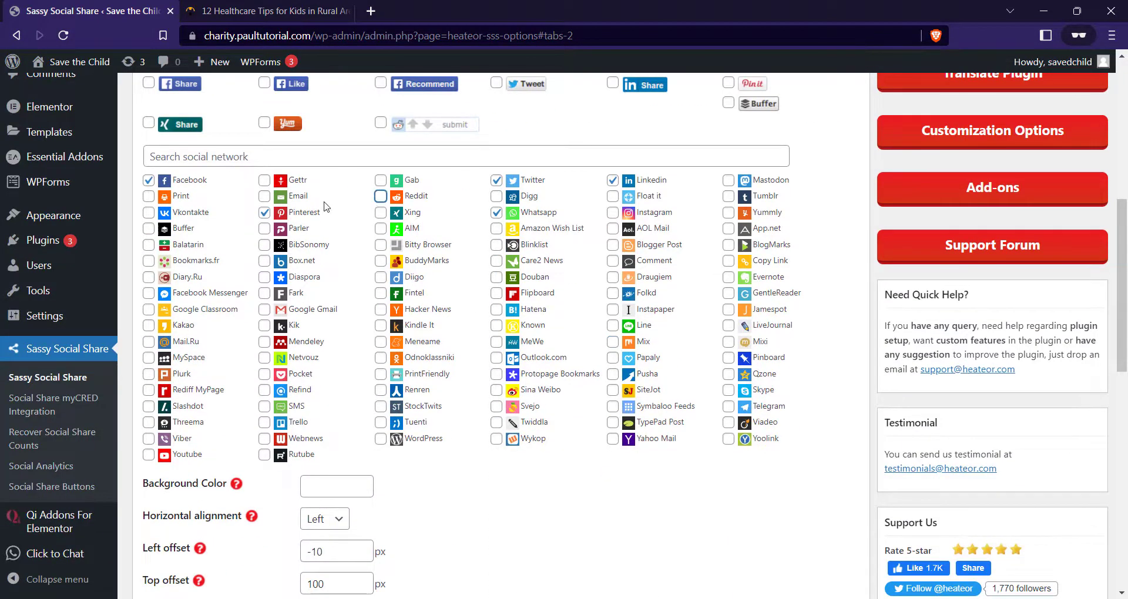
scroll(329, 205, "up", 3)
Step: Examine the background color, horizontal alignment, offset and placement settings of the floating sharing interface
scroll(331, 204, "down", 8)
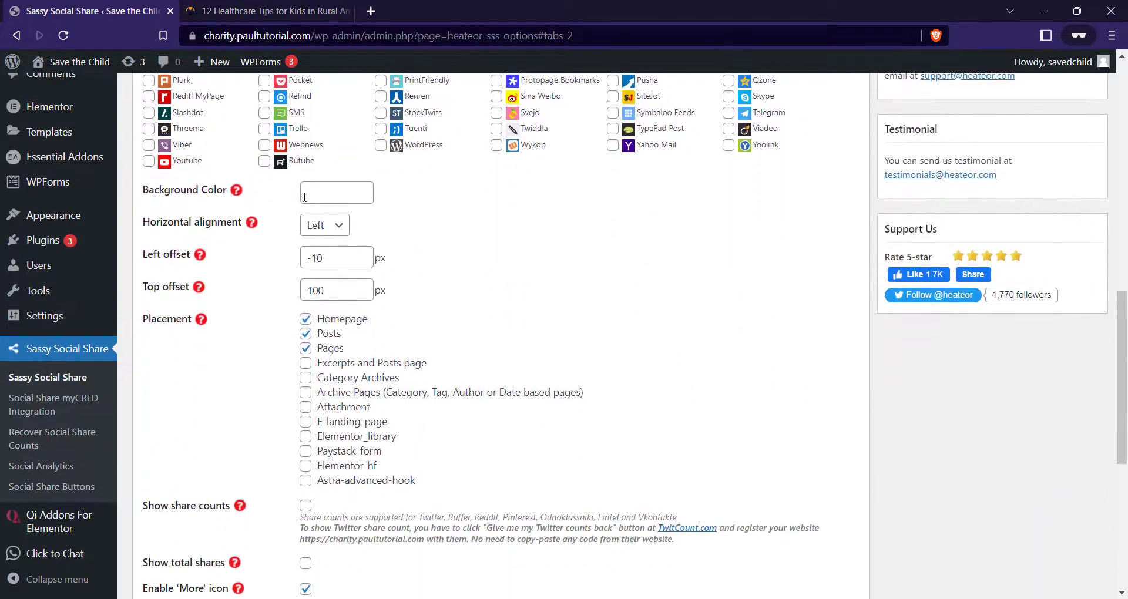
left_click(325, 192)
scroll(303, 225, "down", 1)
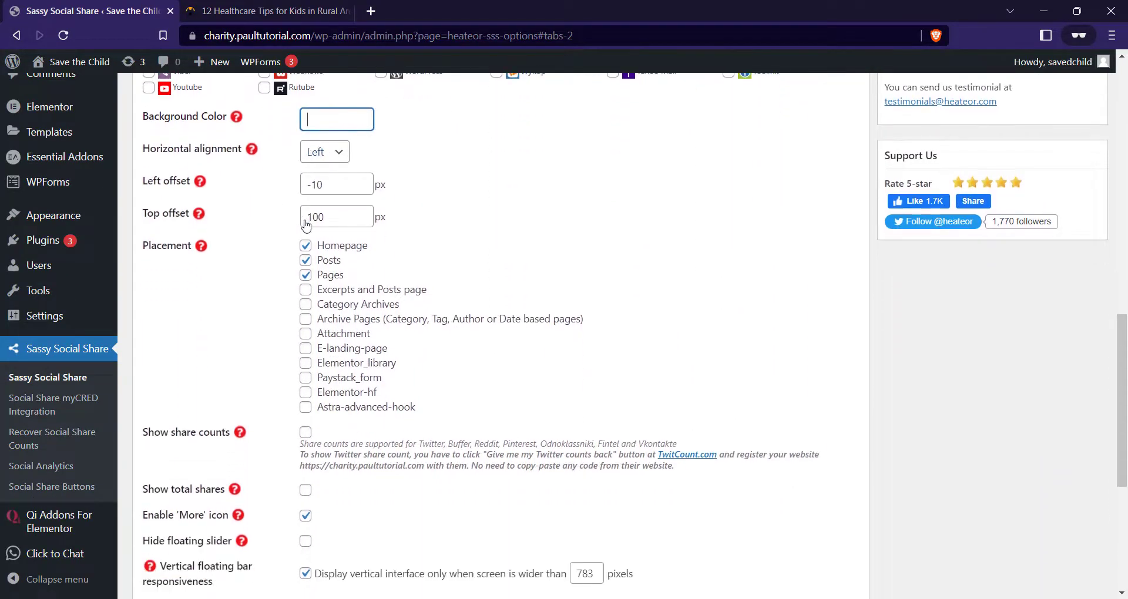
scroll(325, 206, "down", 1)
scroll(304, 221, "up", 2)
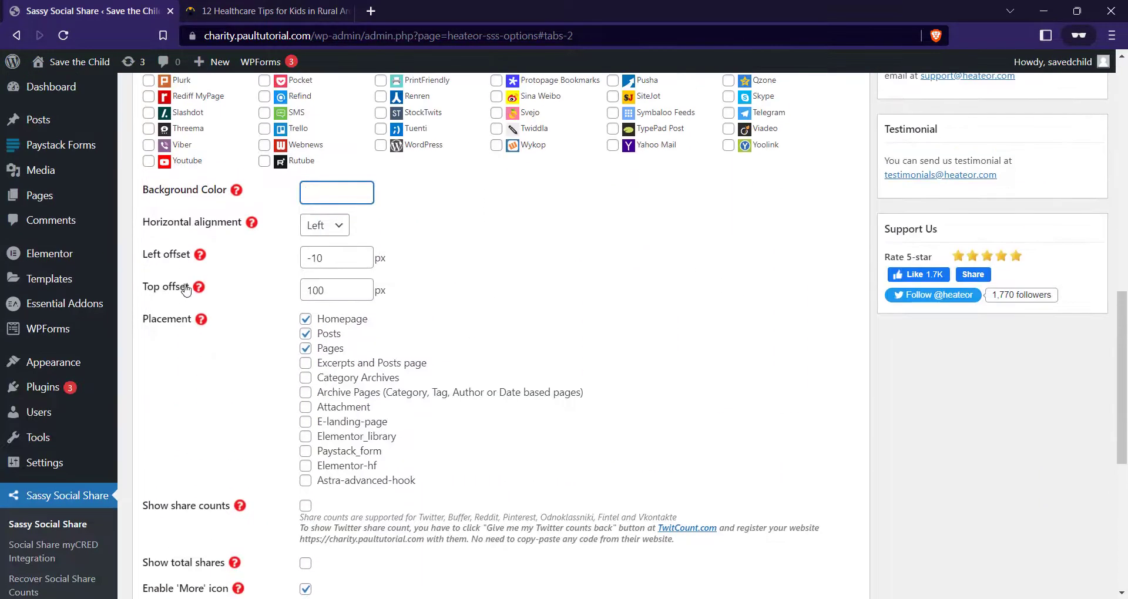
left_click(414, 234)
scroll(492, 250, "down", 1)
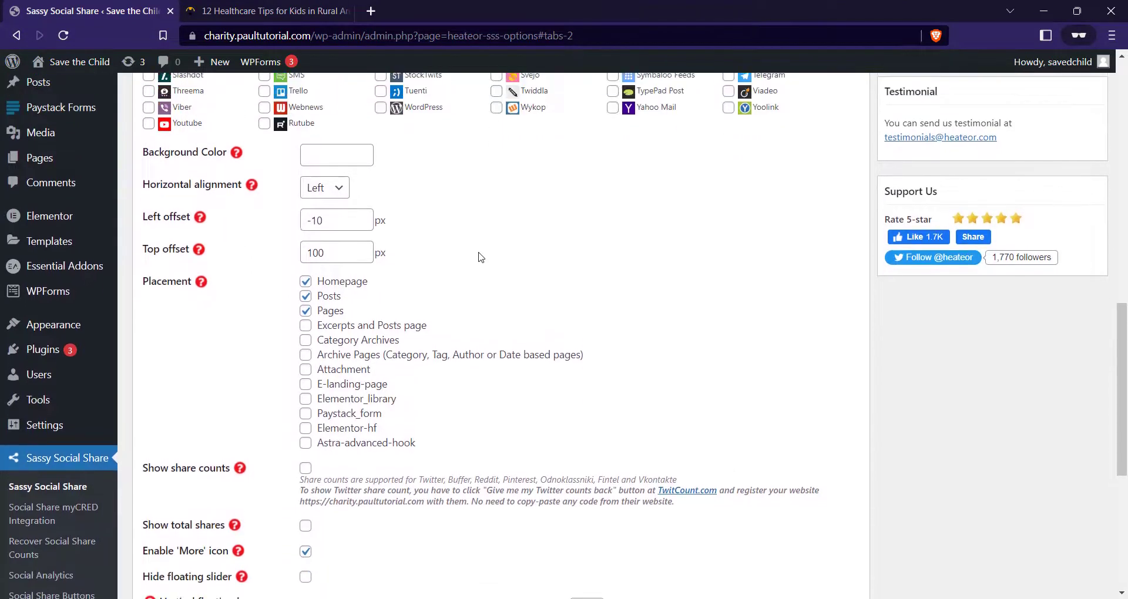
scroll(478, 255, "up", 1)
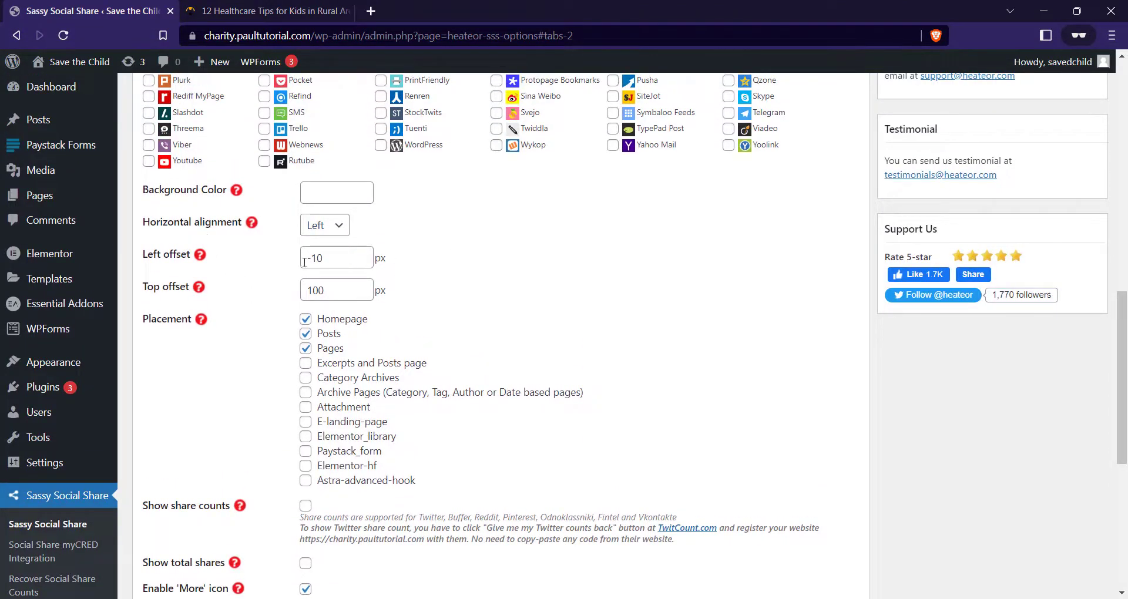
Step: Check the blog post's layout, and set the floating icons' horizontal alignment to Right
left_click(272, 8)
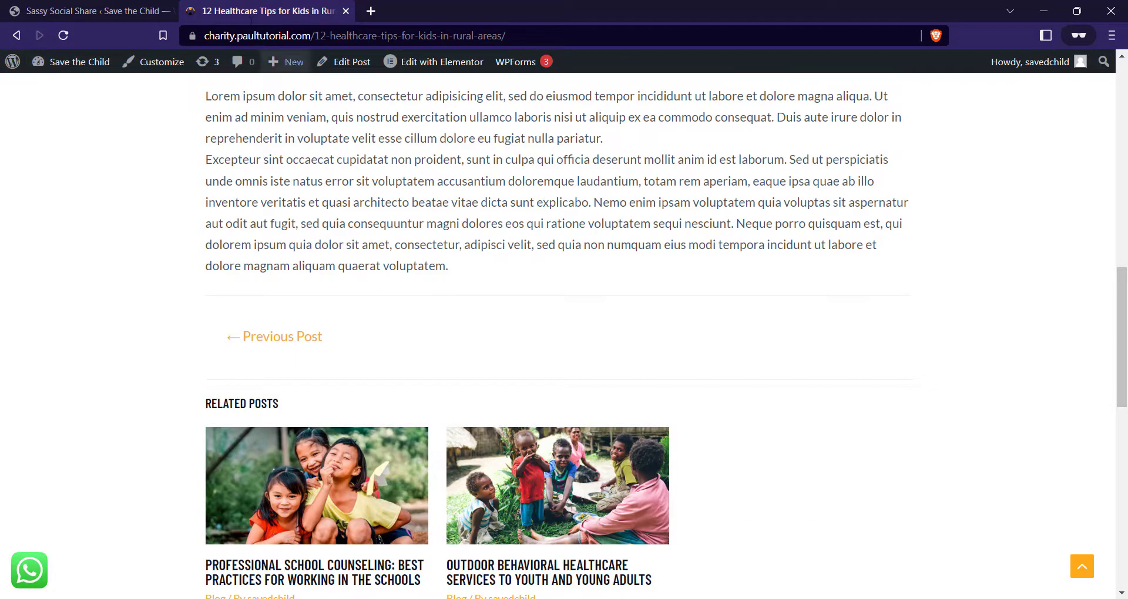
left_click(118, 10)
left_click(324, 225)
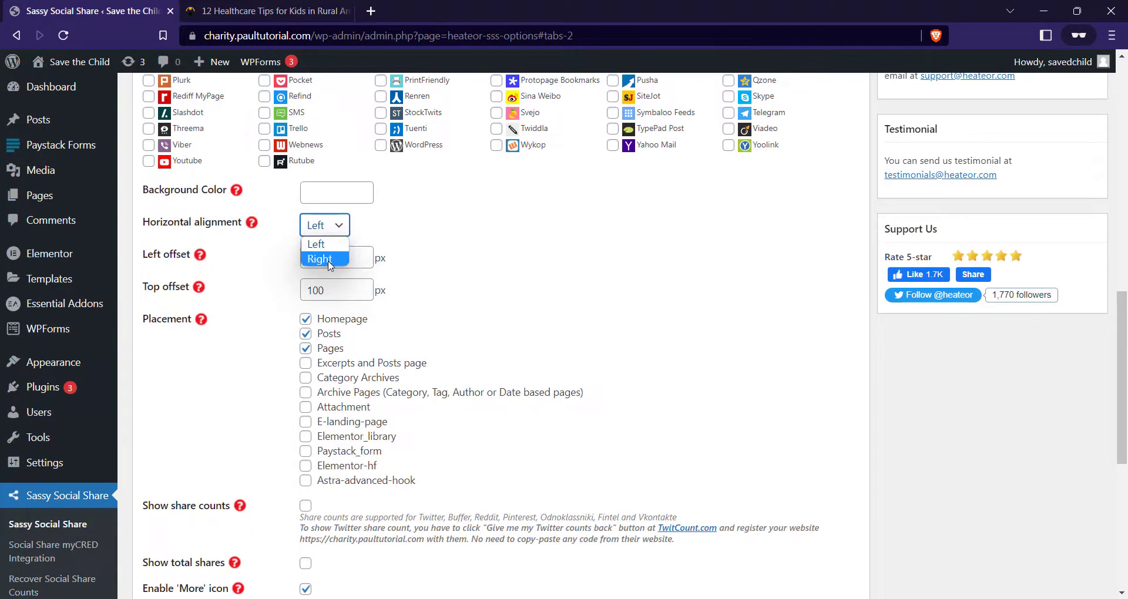
left_click(320, 260)
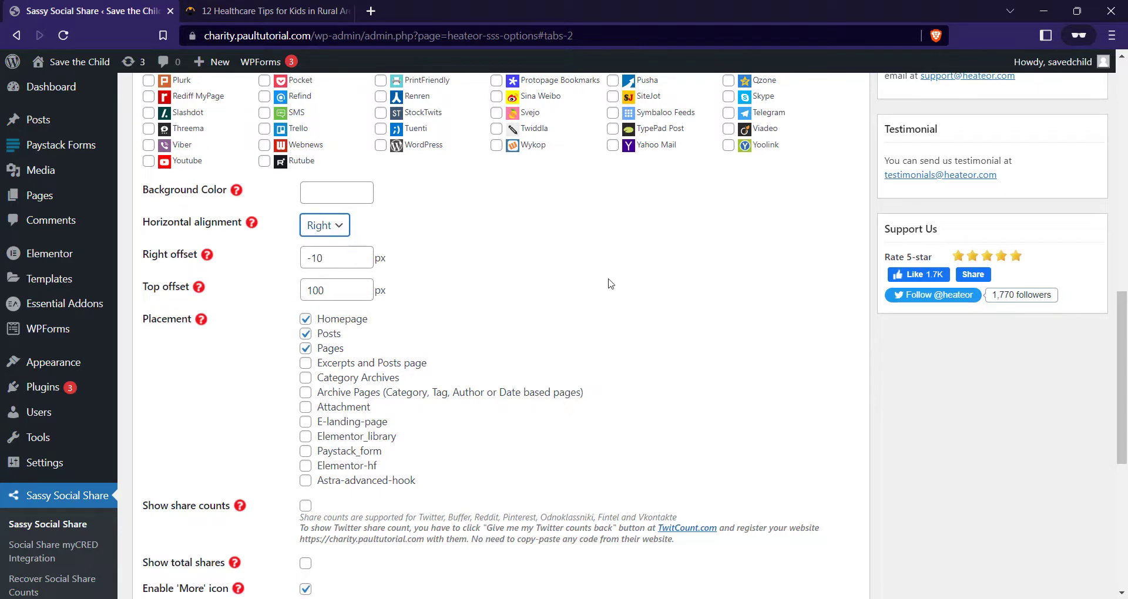
Step: Exclude Pages and Homepage from the placement of the floating sharing icons
scroll(440, 231, "down", 4)
scroll(315, 238, "up", 3)
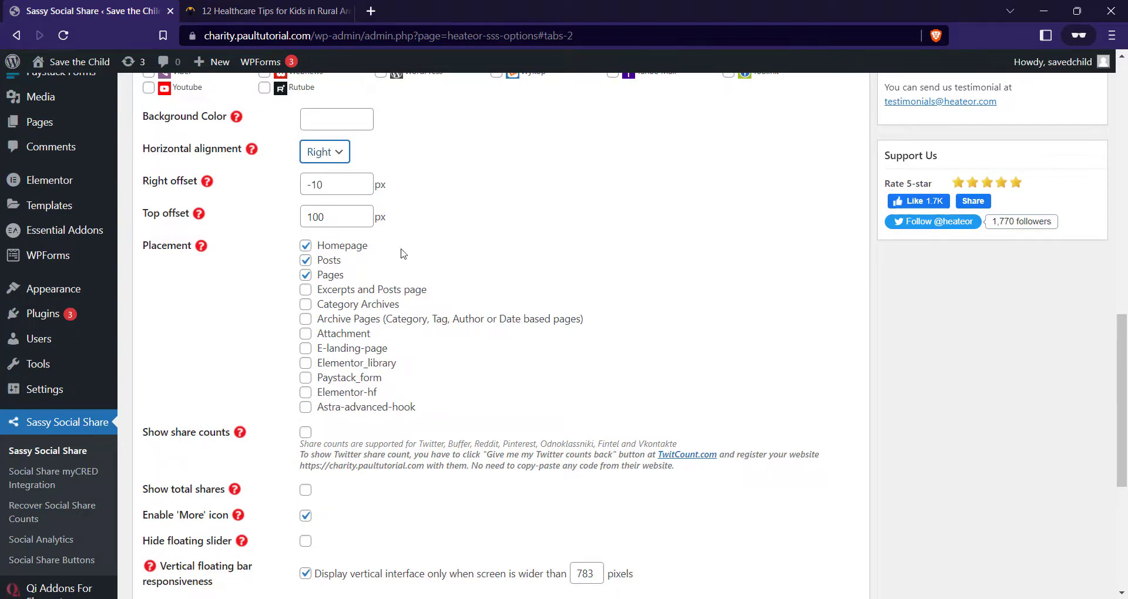
left_click(315, 276)
left_click(307, 245)
Step: Enable share counts and disable the 'More' icon for the floating interface, saving the changes
scroll(374, 235, "down", 2)
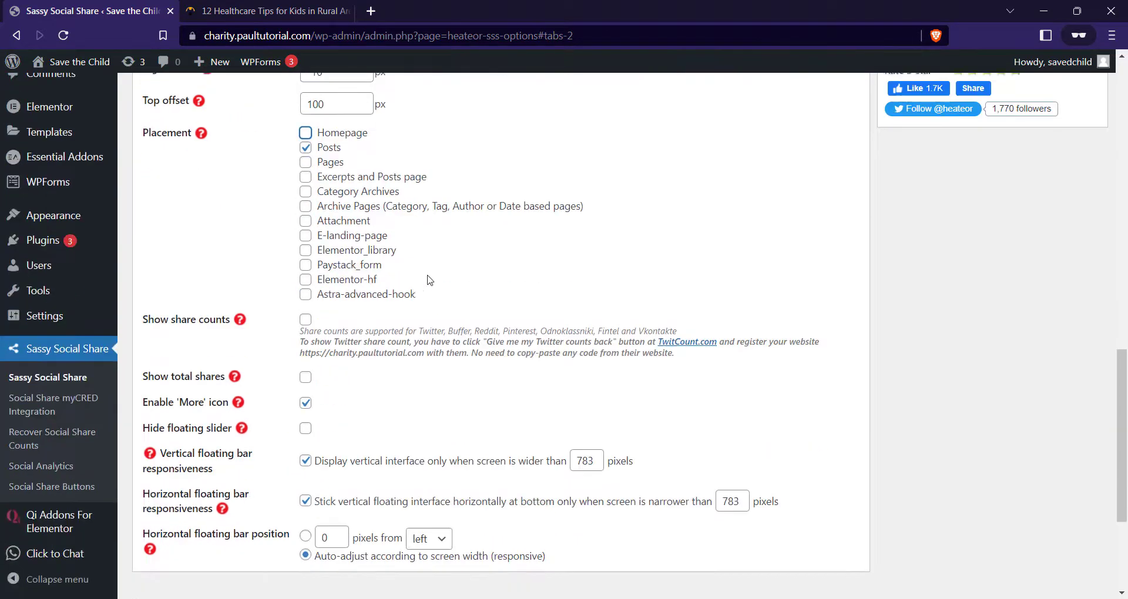
scroll(377, 212, "down", 4)
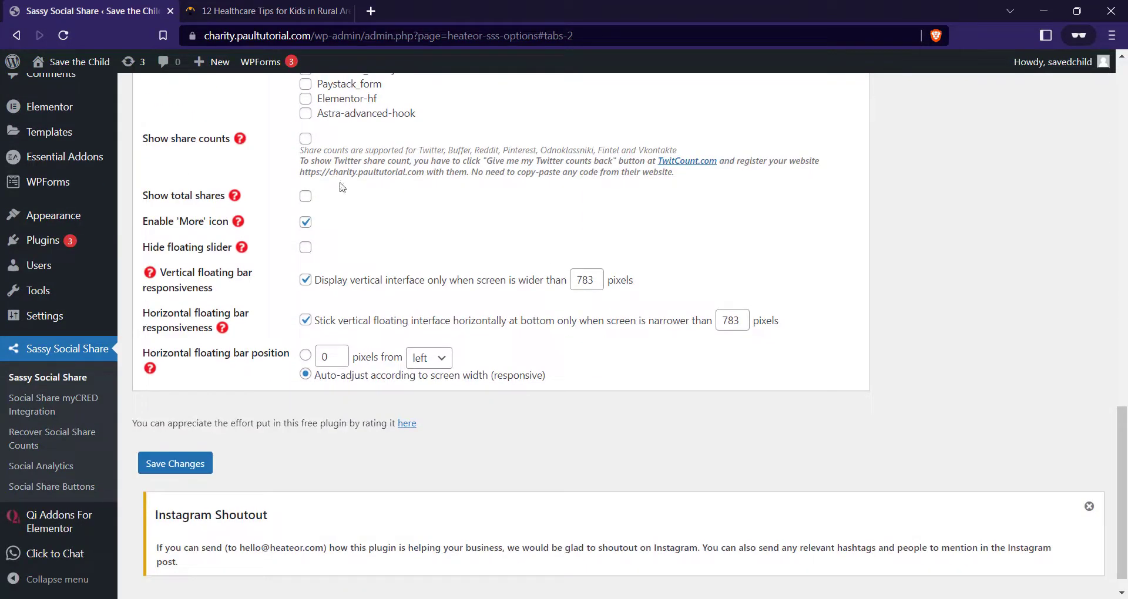
left_click(305, 140)
left_click(305, 223)
scroll(420, 236, "down", 1)
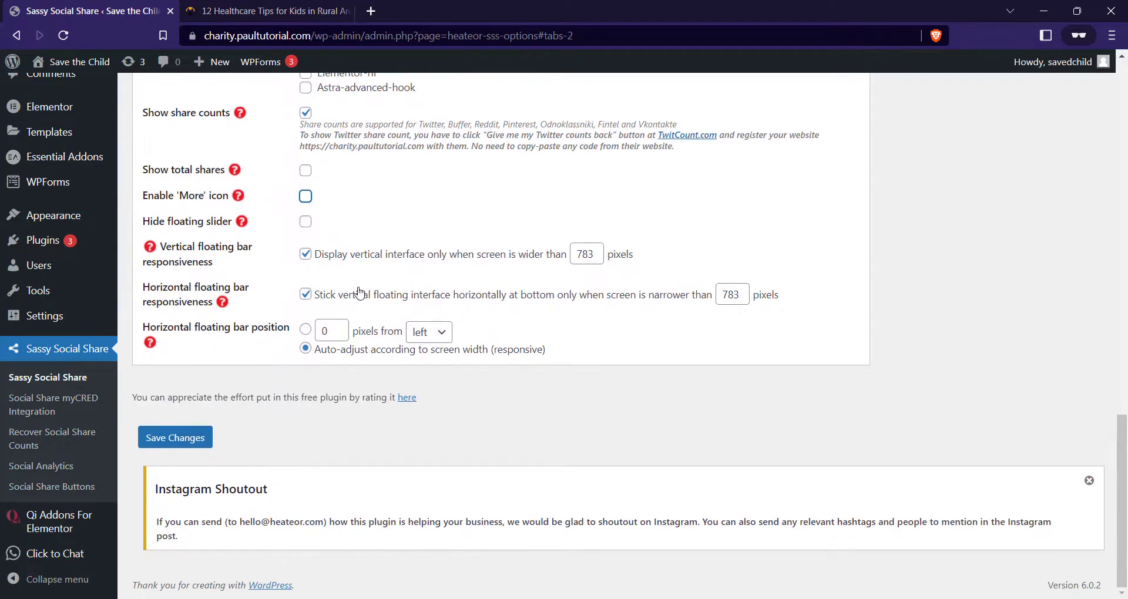
left_click(176, 438)
scroll(363, 447, "up", 15)
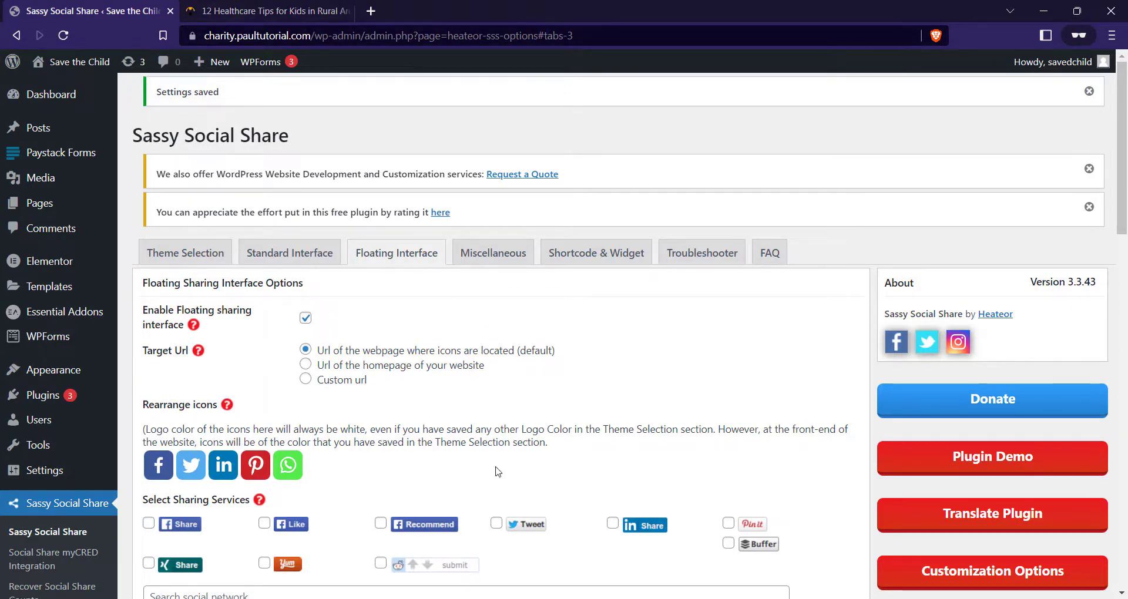
Step: Reload the 12 Healthcare Tips blog post and examine the share icons above and below the content and the floating bar
left_click(258, 11)
scroll(446, 267, "up", 15)
scroll(446, 270, "up", 1)
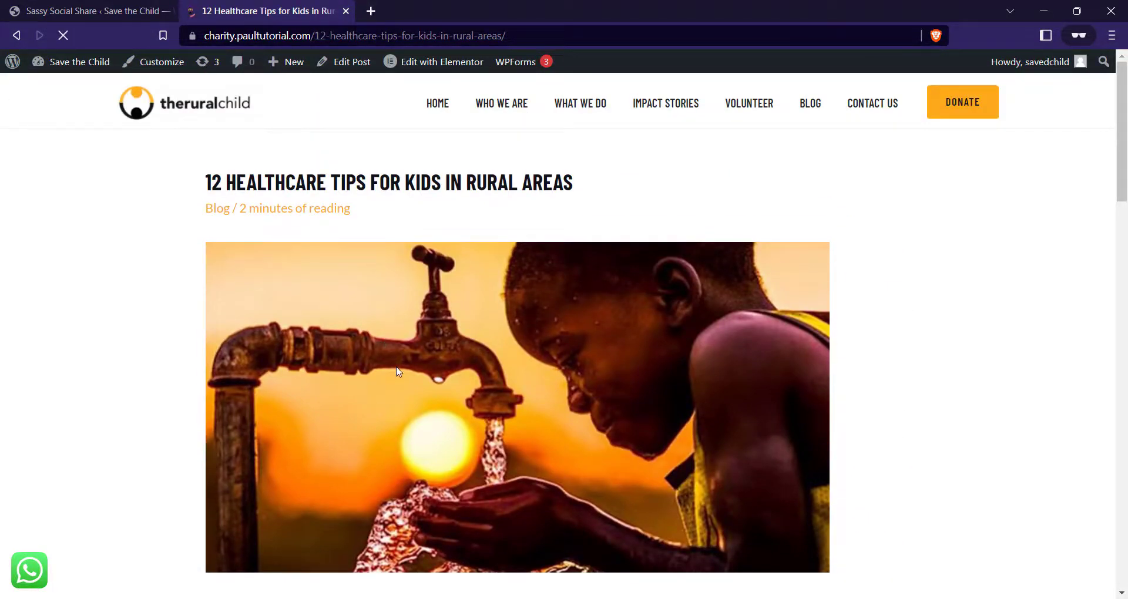
scroll(350, 224, "down", 10)
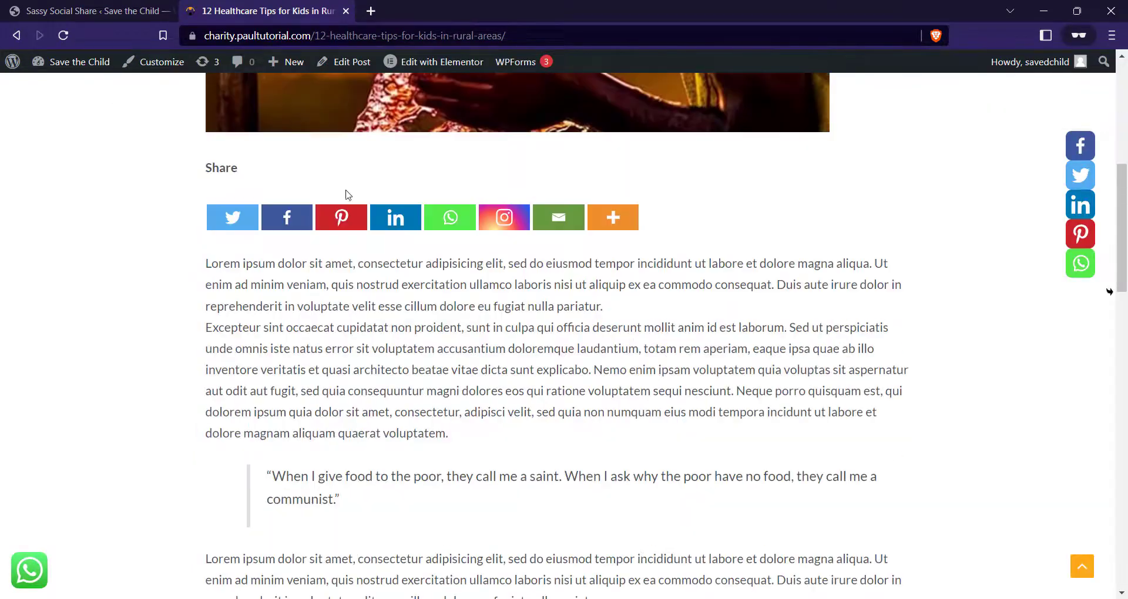
scroll(395, 284, "down", 5)
scroll(394, 284, "up", 7)
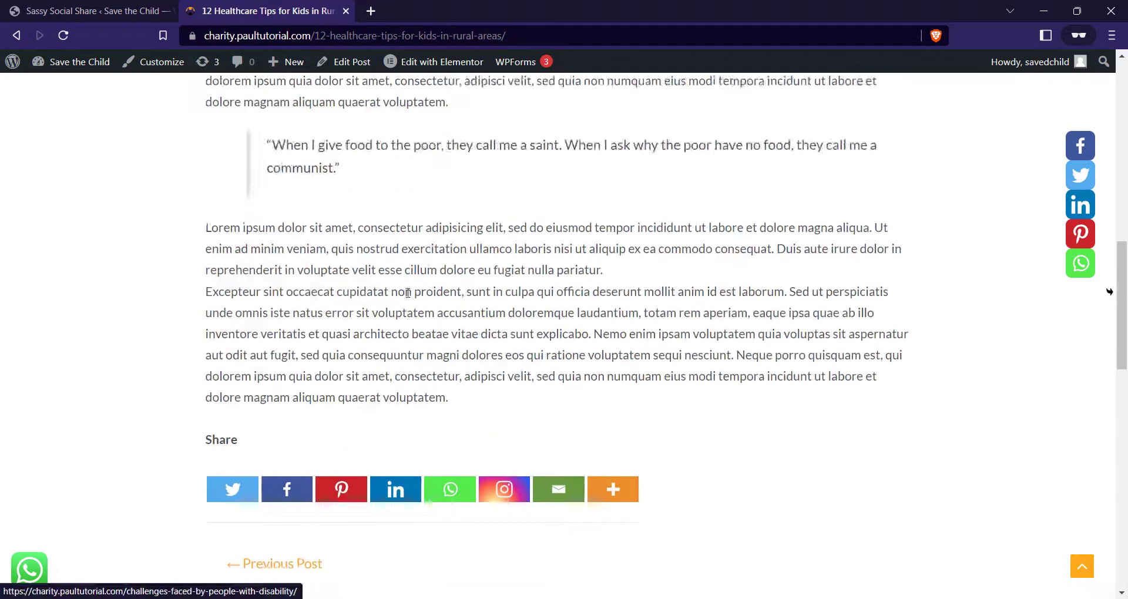
scroll(408, 292, "up", 10)
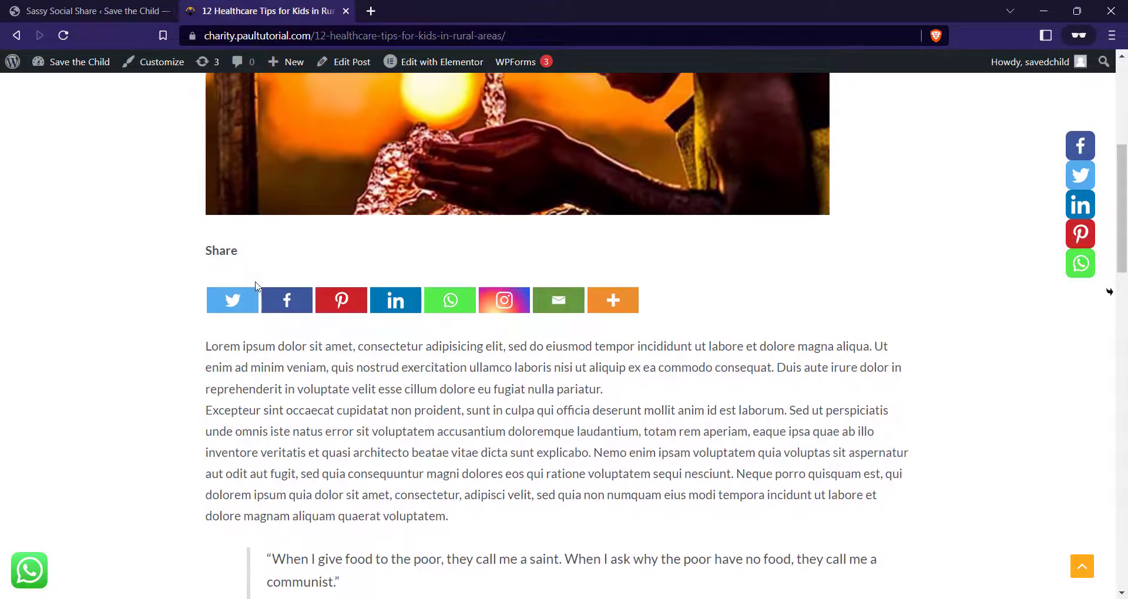
scroll(365, 239, "down", 6)
scroll(310, 270, "up", 2)
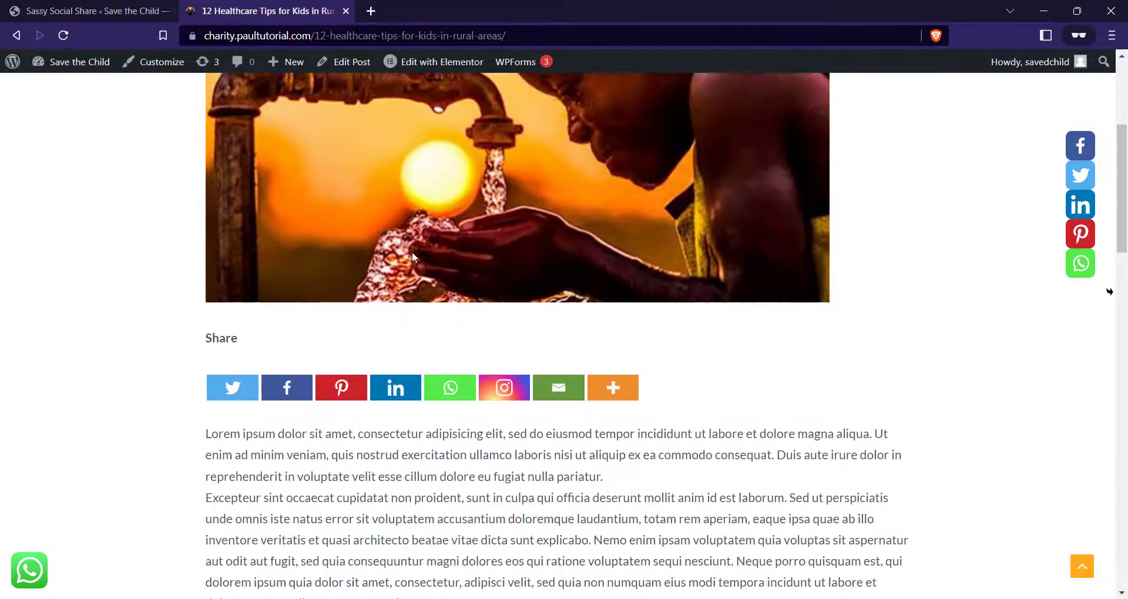
scroll(445, 228, "down", 1)
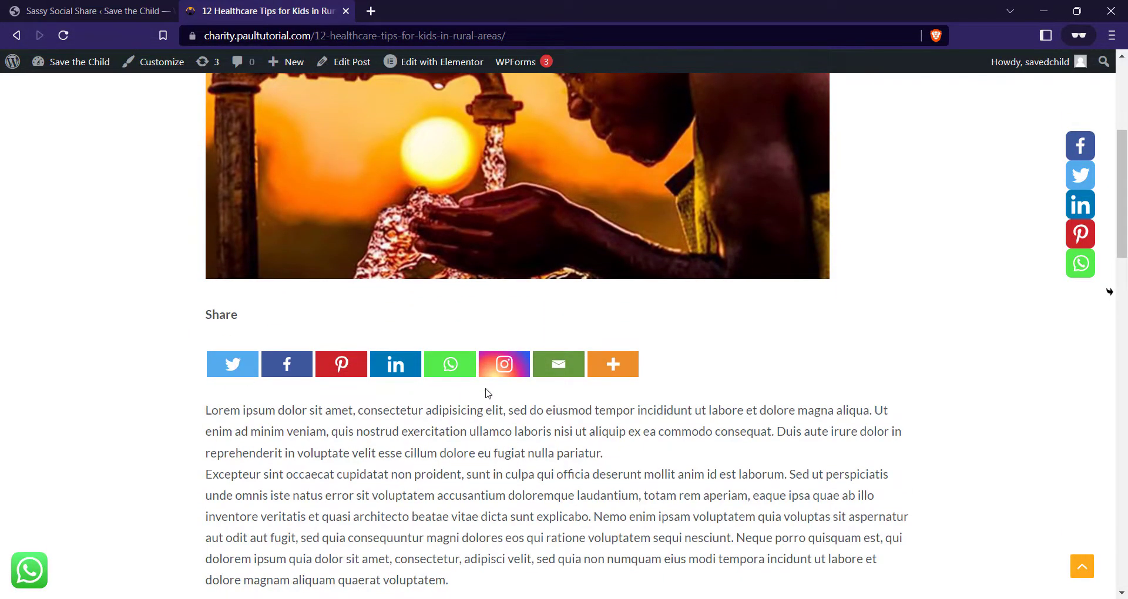
scroll(486, 390, "down", 5)
scroll(615, 294, "down", 6)
scroll(271, 270, "up", 2)
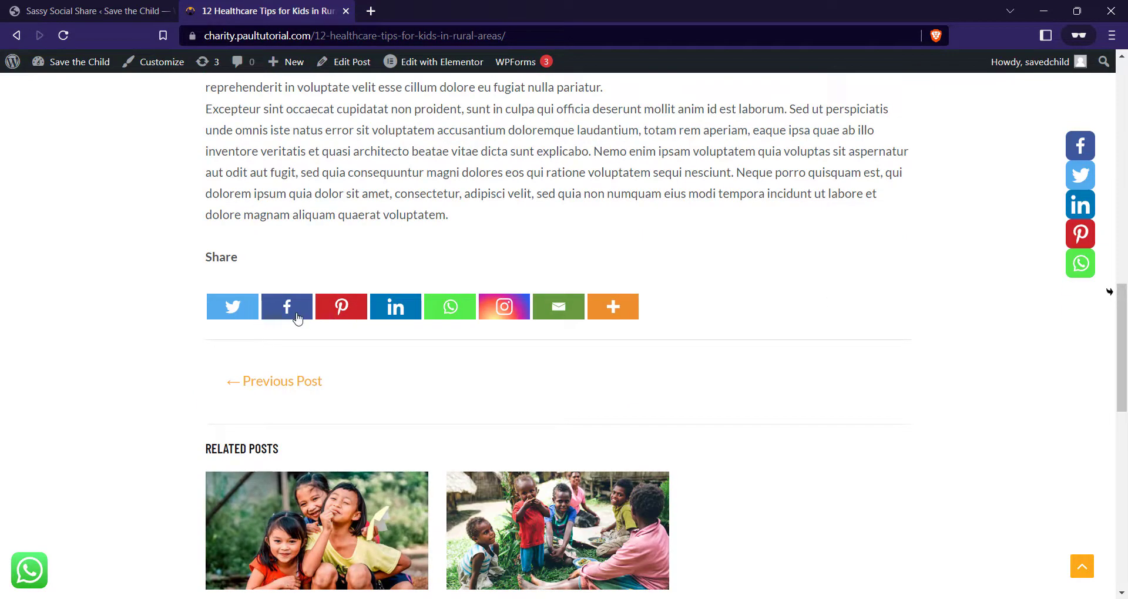
Step: Test the Facebook share icon below the post's content, and close the page it opens
left_click(289, 313)
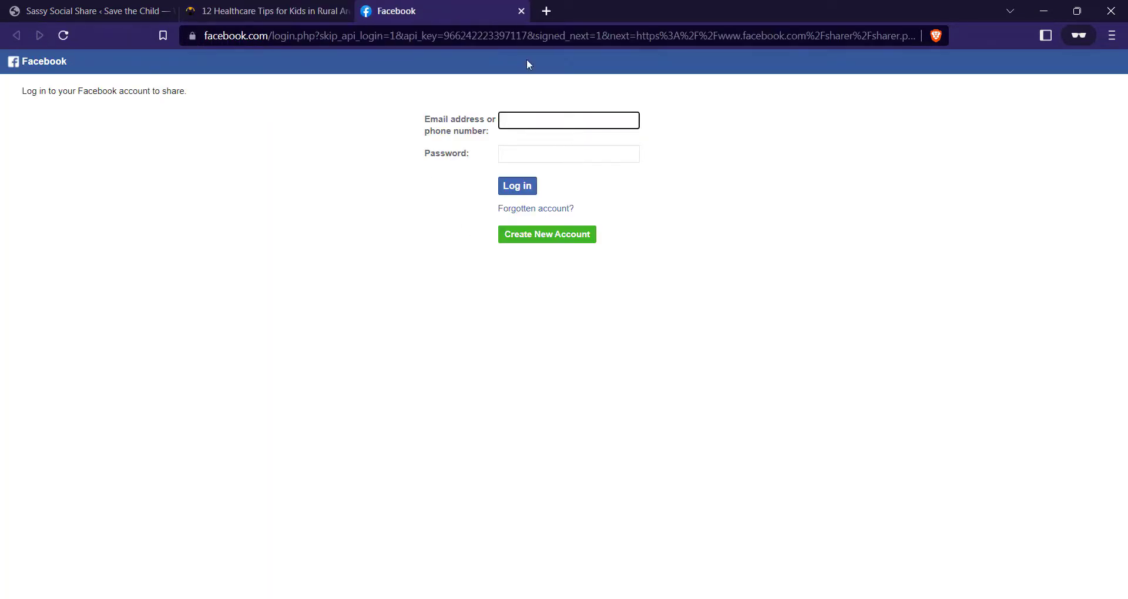
left_click(519, 13)
scroll(1032, 242, "up", 8)
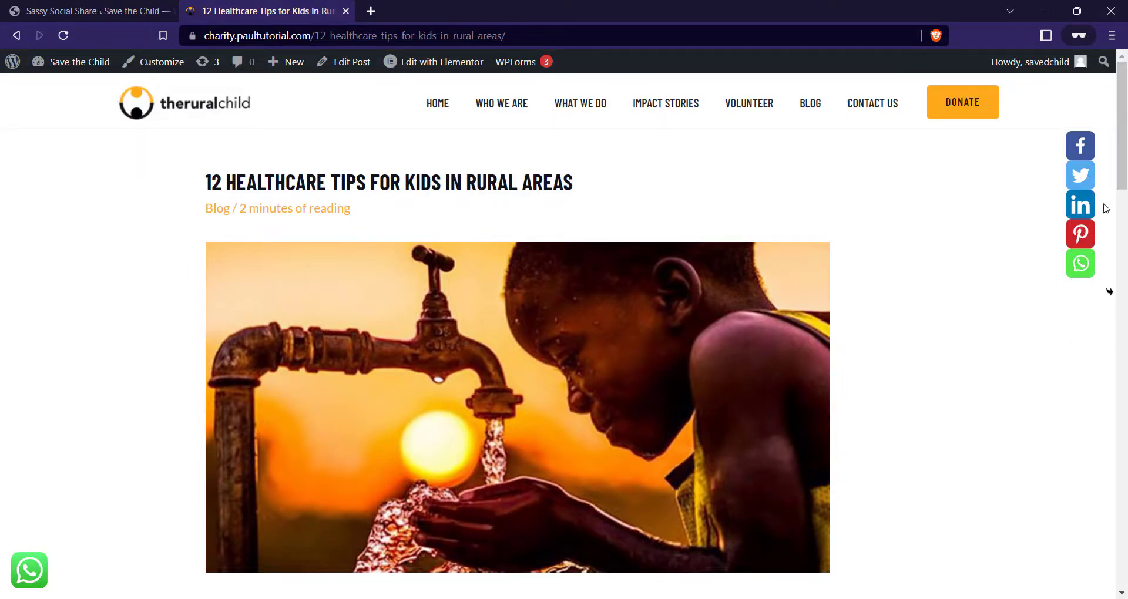
Step: Compare the plugin's standard and floating interface options with the live post, and review the floating services, alignment and placement
left_click(53, 12)
left_click(298, 259)
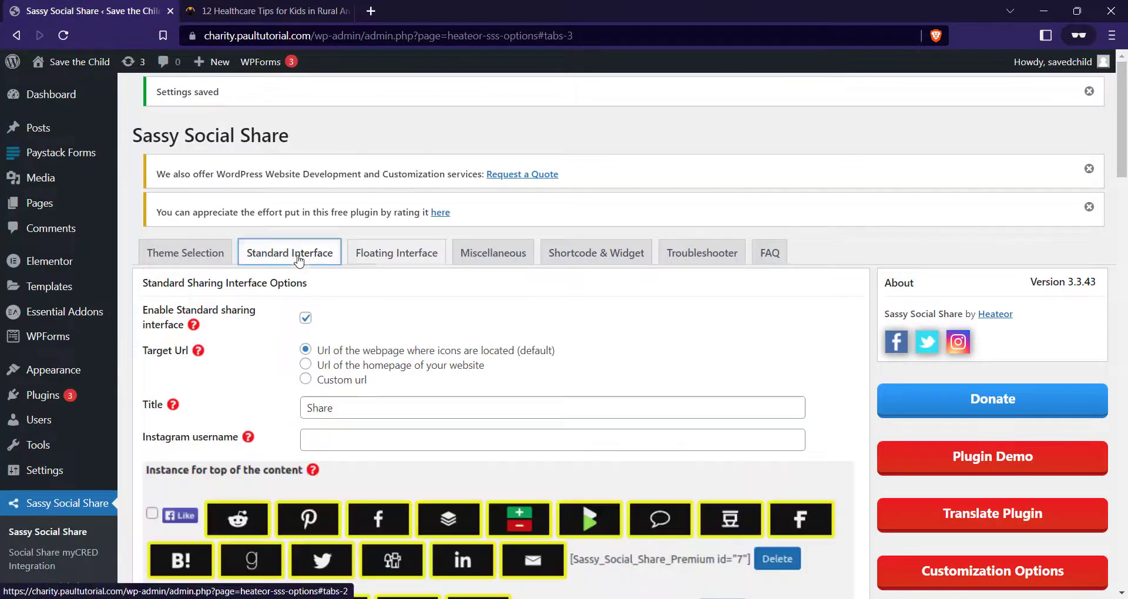
left_click(399, 256)
left_click(294, 7)
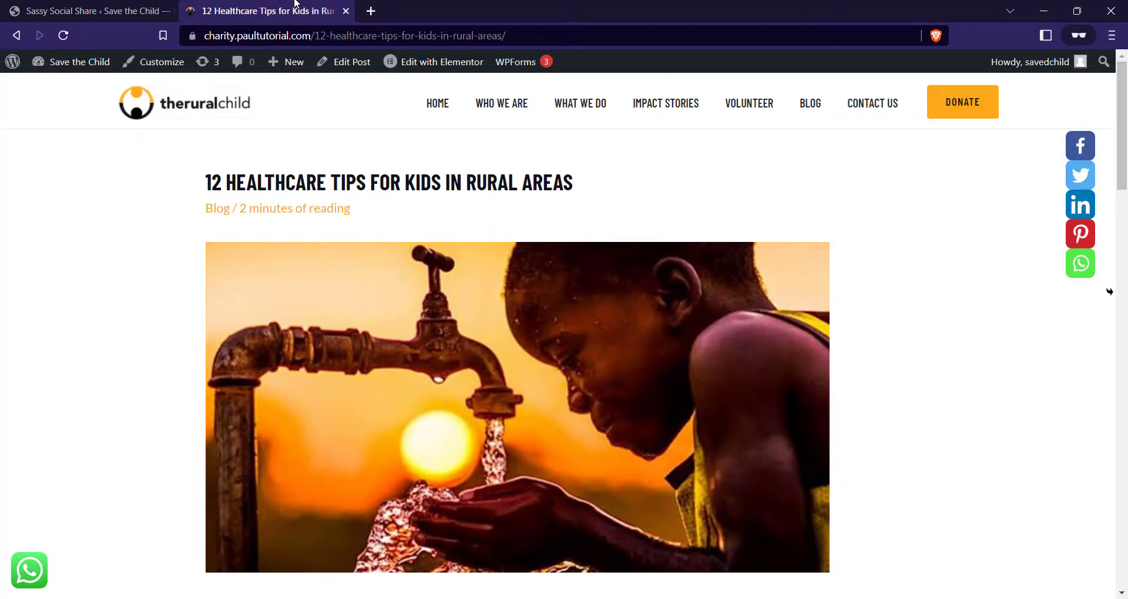
left_click(139, 8)
scroll(355, 376, "down", 5)
scroll(356, 376, "up", 4)
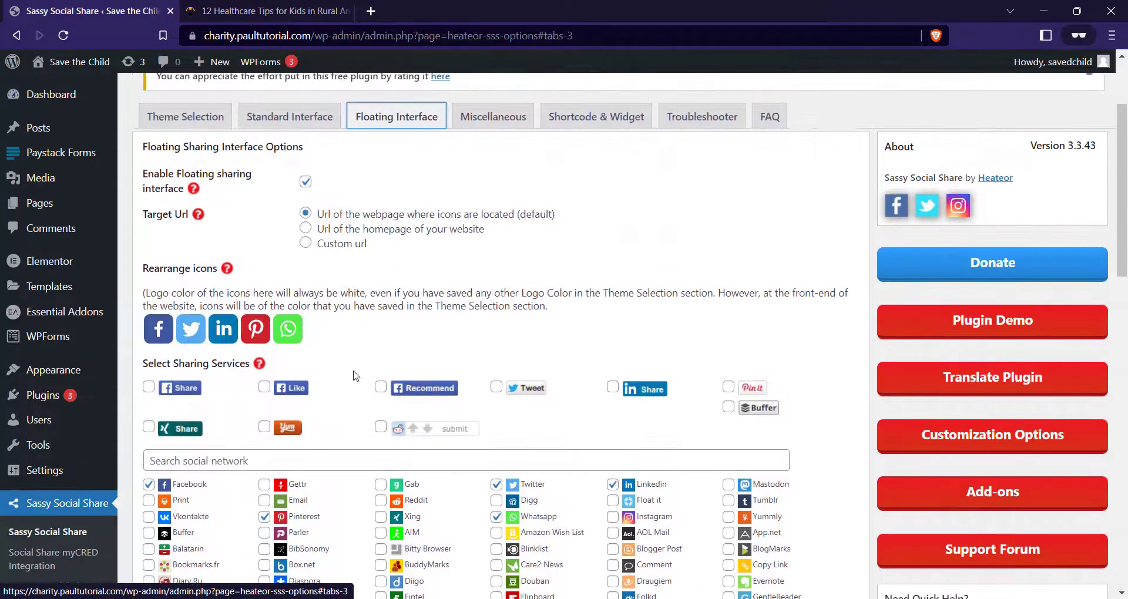
scroll(355, 376, "down", 10)
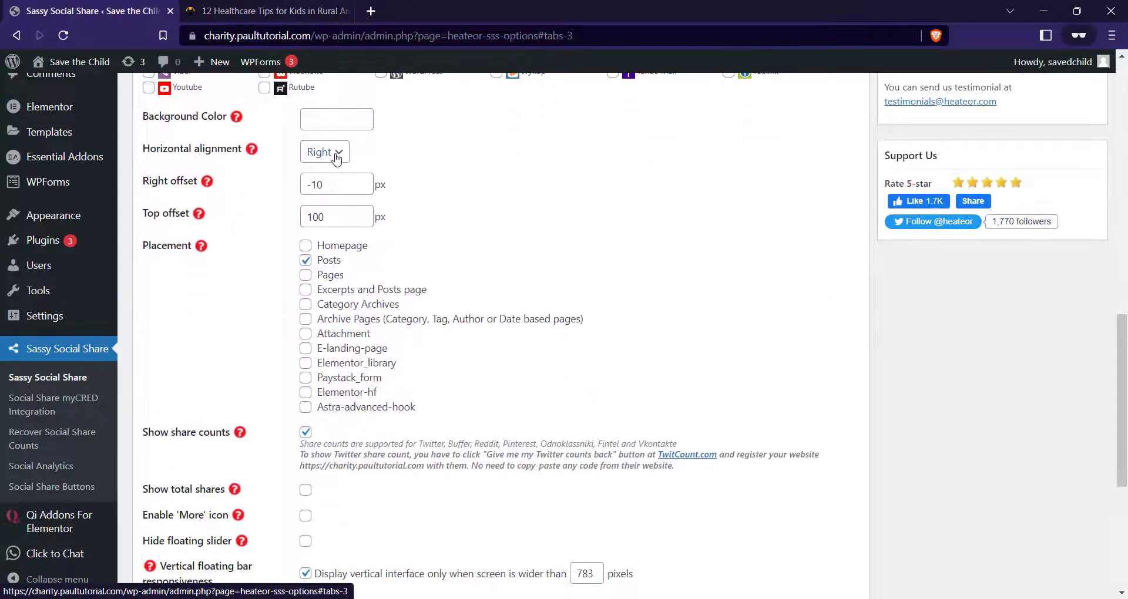
Step: Set the floating interface theme's icon border radius to 0 pixels and save the changes
scroll(337, 159, "up", 15)
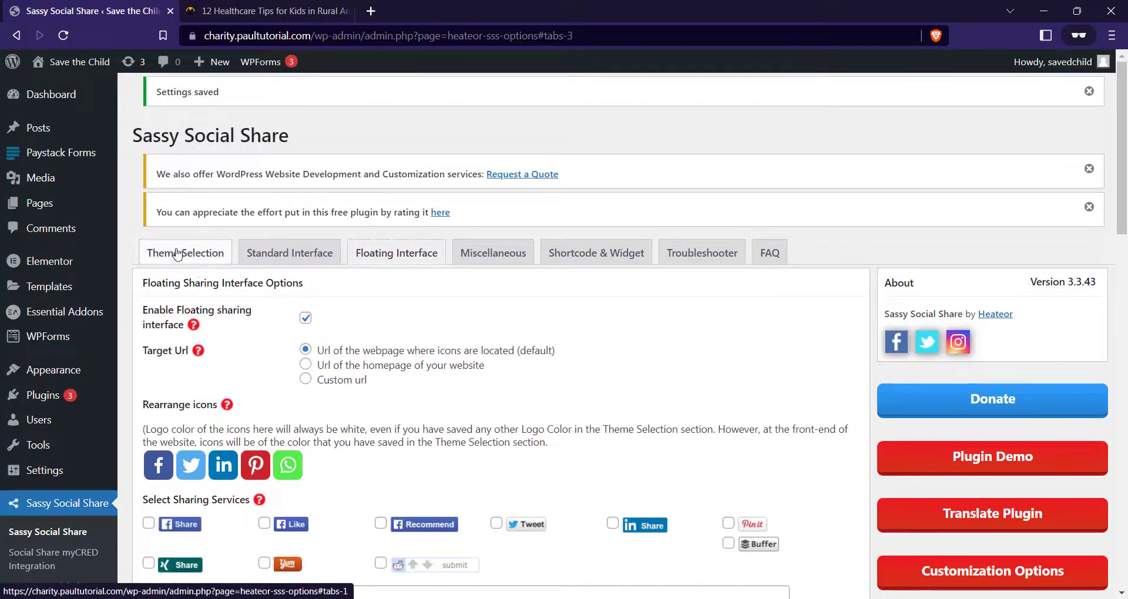
left_click(176, 254)
scroll(176, 254, "down", 10)
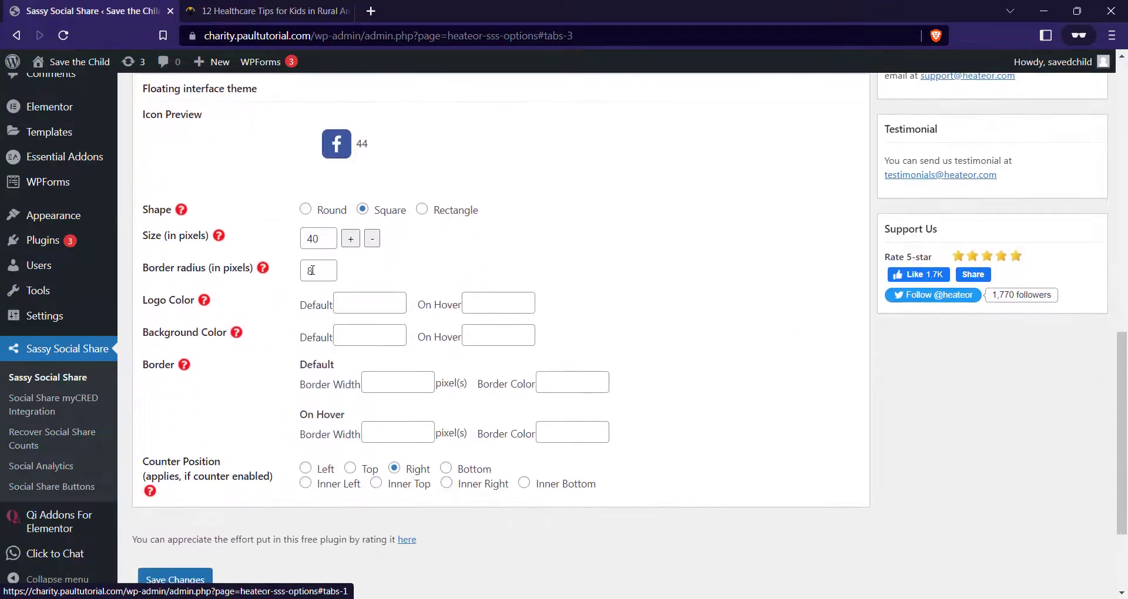
double_click(311, 270)
type("0")
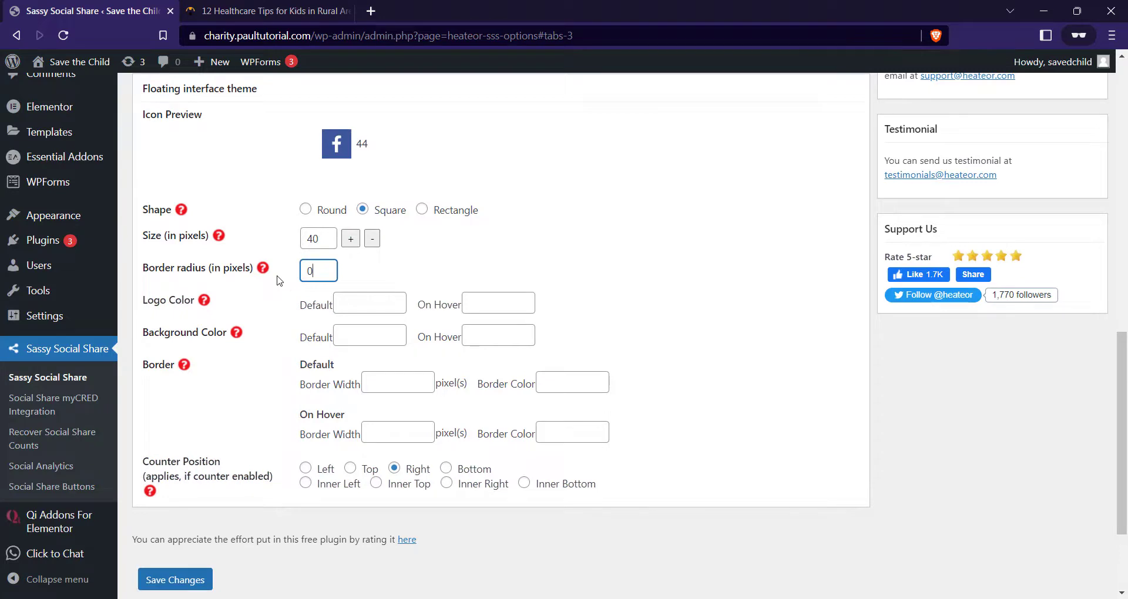
scroll(471, 213, "down", 2)
left_click(208, 447)
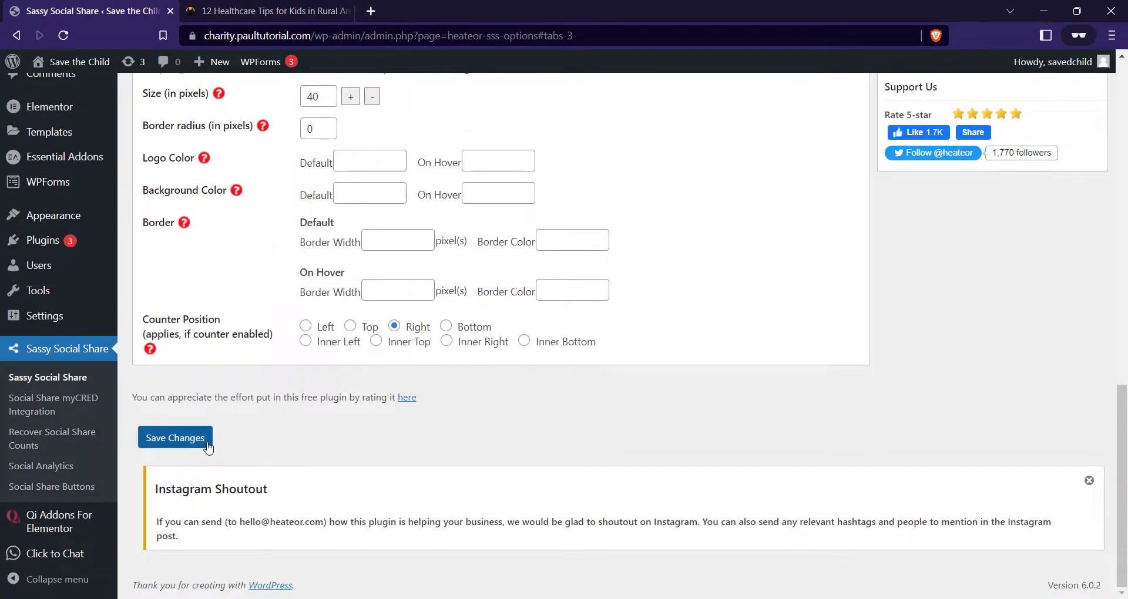
Step: Reload the live 12 Healthcare Tips post and check the floating bar's icon corners along with the share icons above and below the content
left_click(267, 10)
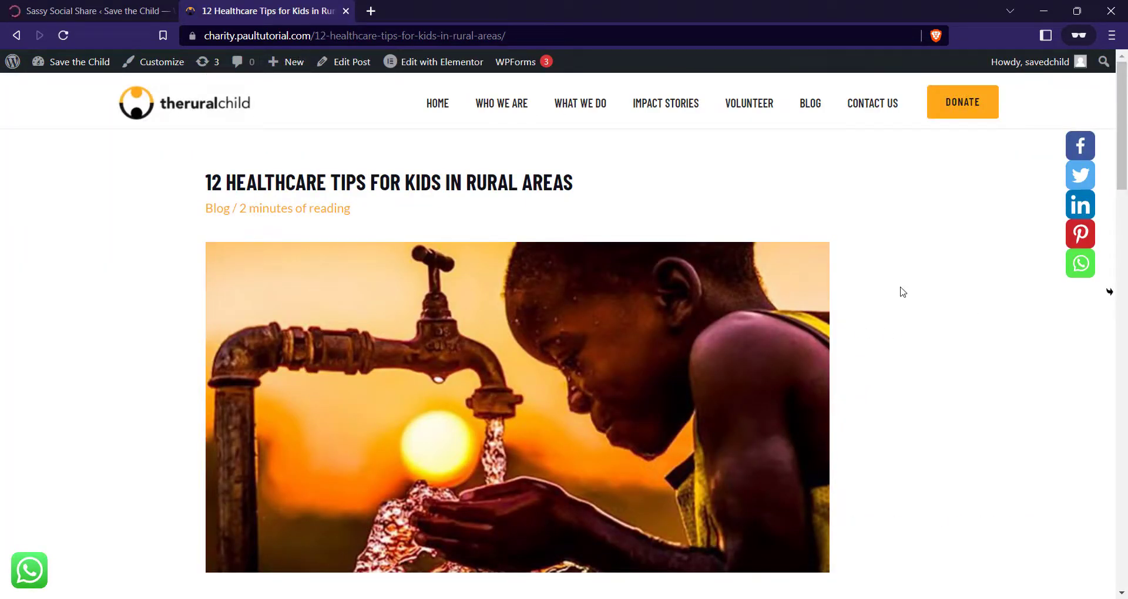
key("F5")
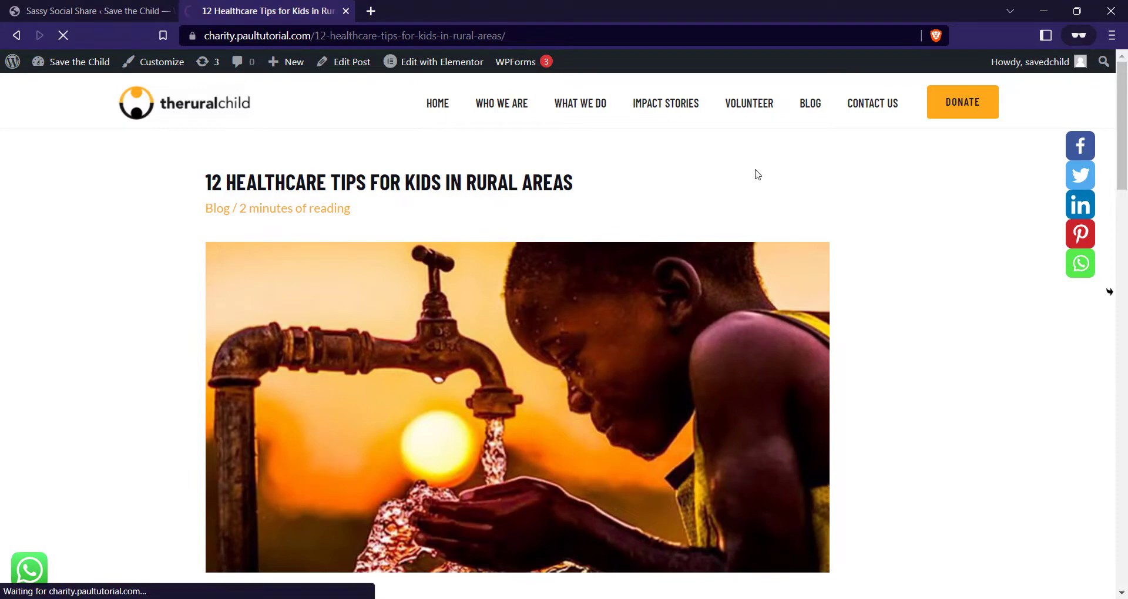
scroll(994, 246, "down", 15)
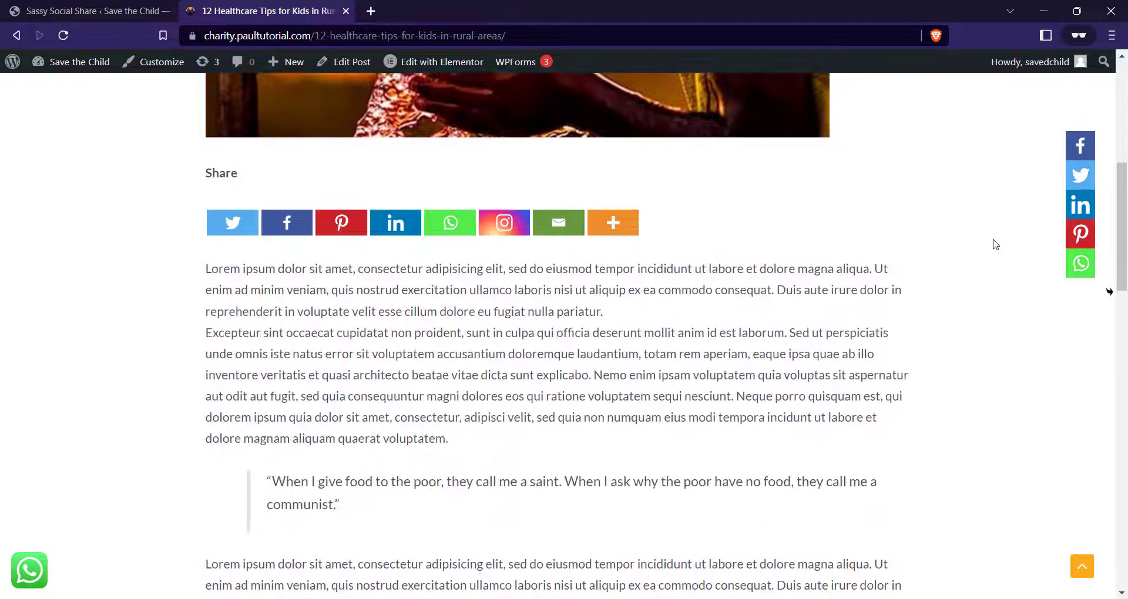
scroll(990, 251, "up", 3)
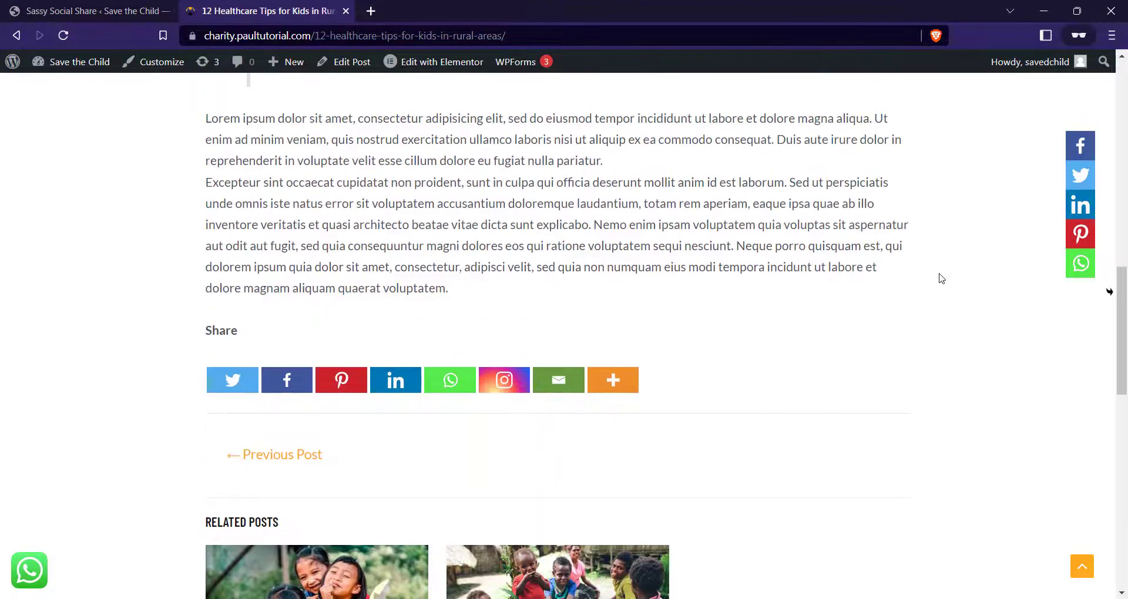
scroll(940, 276, "down", 3)
scroll(937, 277, "up", 9)
scroll(946, 283, "up", 5)
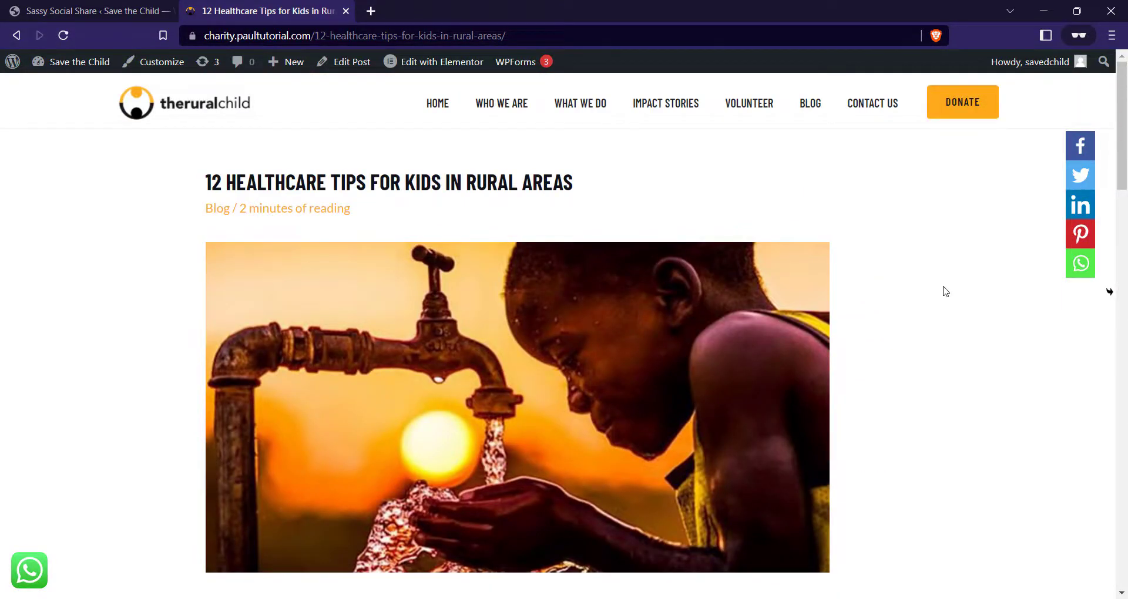